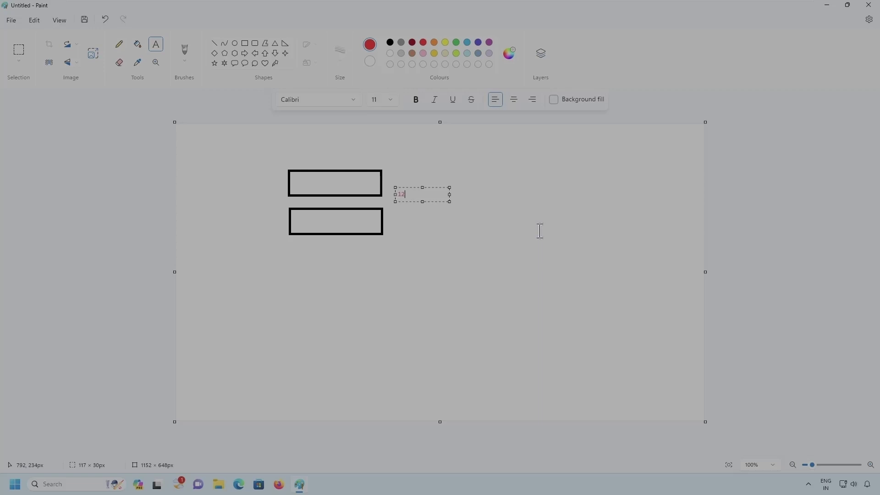
# Step: Label each of the two black rectangles "128 GB" in red and draw a red vertical line joining them
pyautogui.write('8 GB')
pyautogui.click(413, 231)
pyautogui.click(399, 225)
pyautogui.write('128 GB')
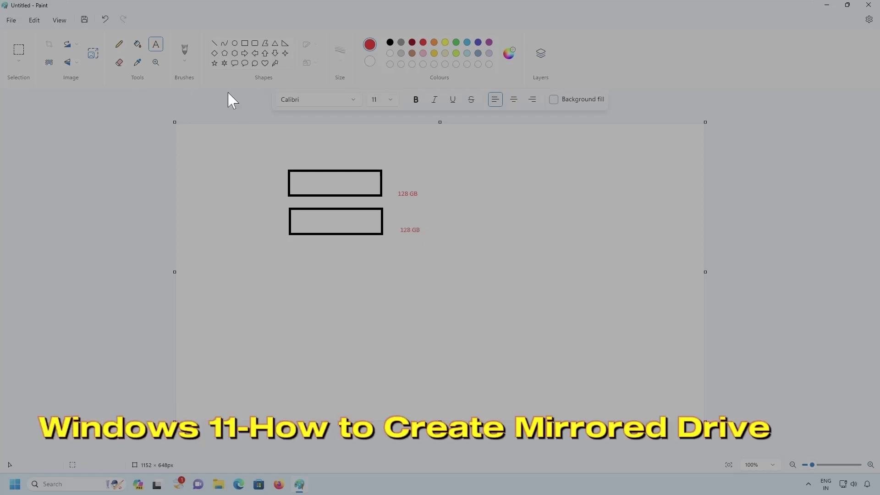
pyautogui.click(214, 43)
pyautogui.moveTo(321, 177); pyautogui.dragTo(322, 226)
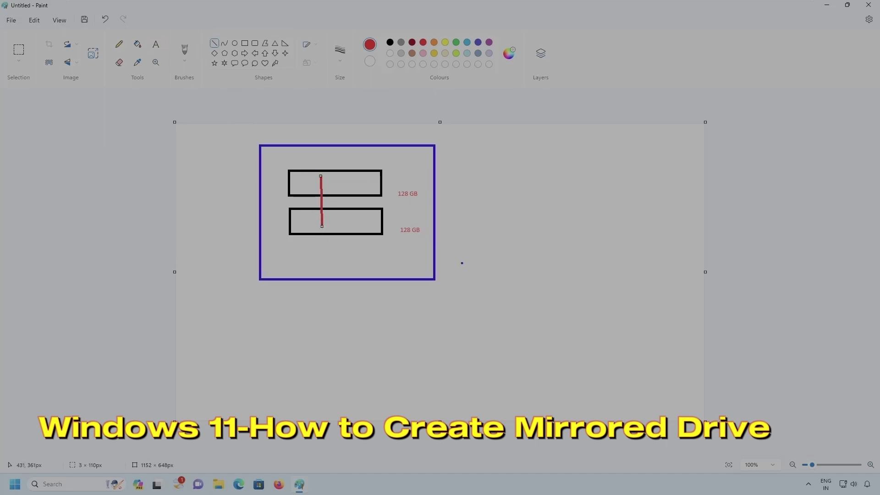
pyautogui.moveTo(483, 209)
pyautogui.mouseDown()
pyautogui.moveTo(493, 217)
pyautogui.moveTo(505, 197)
pyautogui.moveTo(508, 204)
pyautogui.mouseUp()
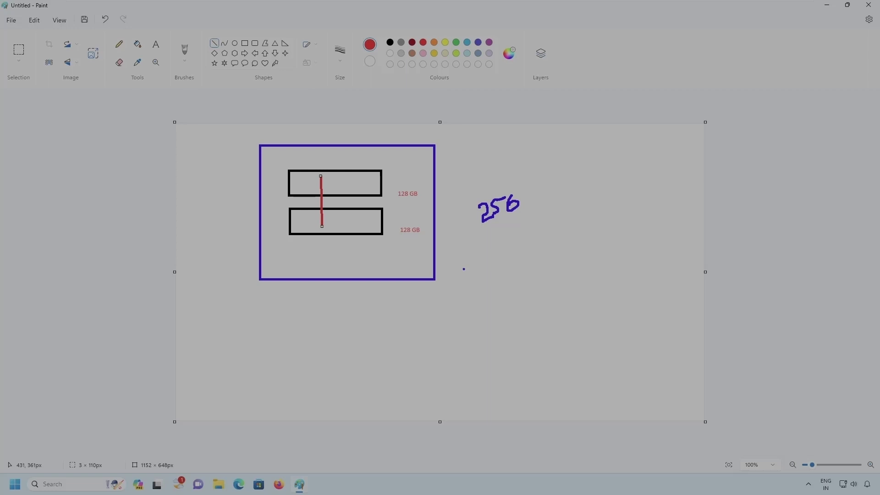
pyautogui.hotkey('ctrl', 'z')
pyautogui.hotkey('ctrl', 'z')
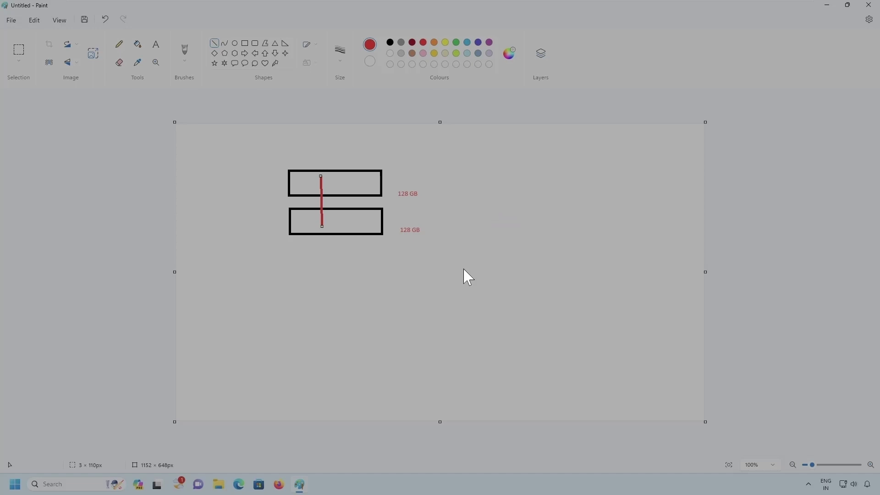
pyautogui.hotkey('ctrl', 'y')
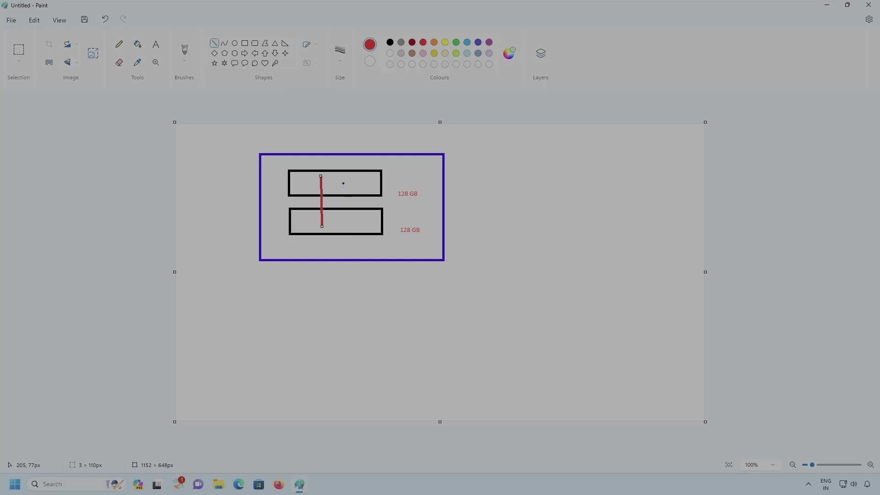
pyautogui.moveTo(341, 190)
pyautogui.mouseDown()
pyautogui.moveTo(341, 180)
pyautogui.moveTo(348, 184)
pyautogui.mouseUp()
pyautogui.moveTo(346, 193)
pyautogui.mouseDown()
pyautogui.moveTo(348, 220)
pyautogui.moveTo(369, 227)
pyautogui.mouseUp()
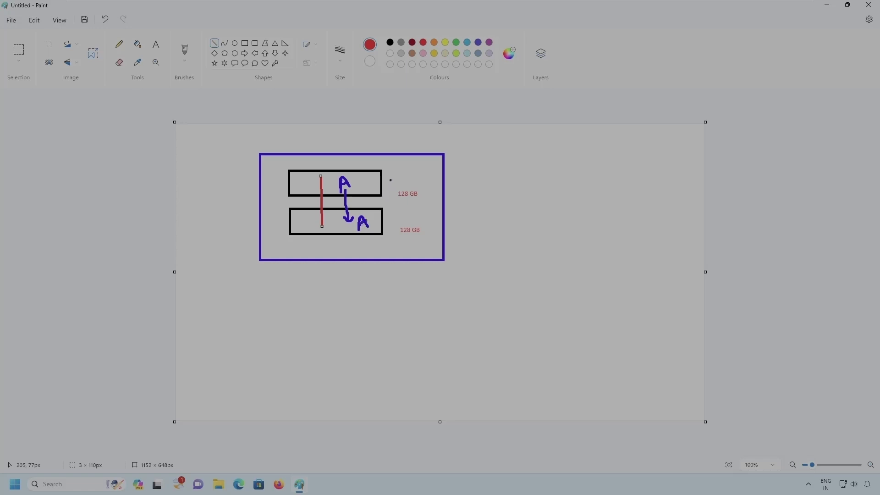
pyautogui.moveTo(396, 170)
pyautogui.mouseDown()
pyautogui.moveTo(385, 184)
pyautogui.moveTo(395, 184)
pyautogui.mouseUp()
pyautogui.moveTo(382, 220); pyautogui.dragTo(401, 211)
pyautogui.moveTo(349, 173)
pyautogui.mouseDown()
pyautogui.moveTo(331, 192)
pyautogui.moveTo(377, 240)
pyautogui.moveTo(346, 176)
pyautogui.moveTo(379, 187)
pyautogui.moveTo(391, 205)
pyautogui.moveTo(384, 213)
pyautogui.mouseUp()
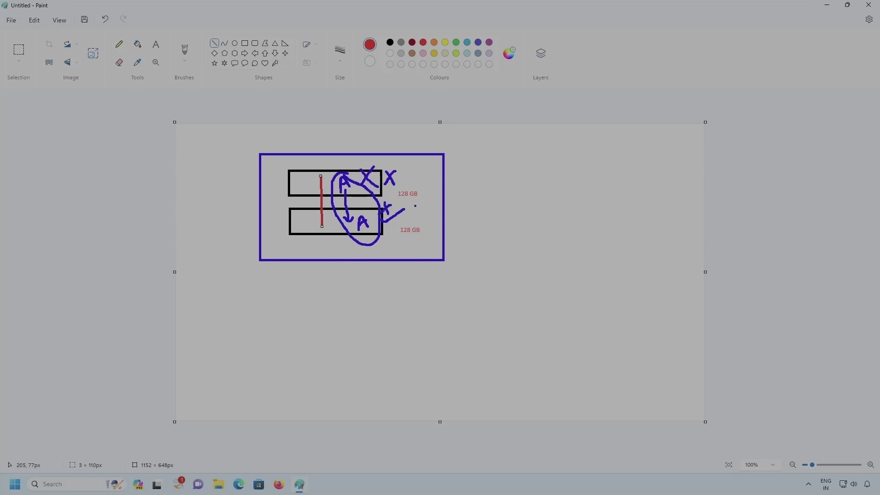
pyautogui.press('Escape')
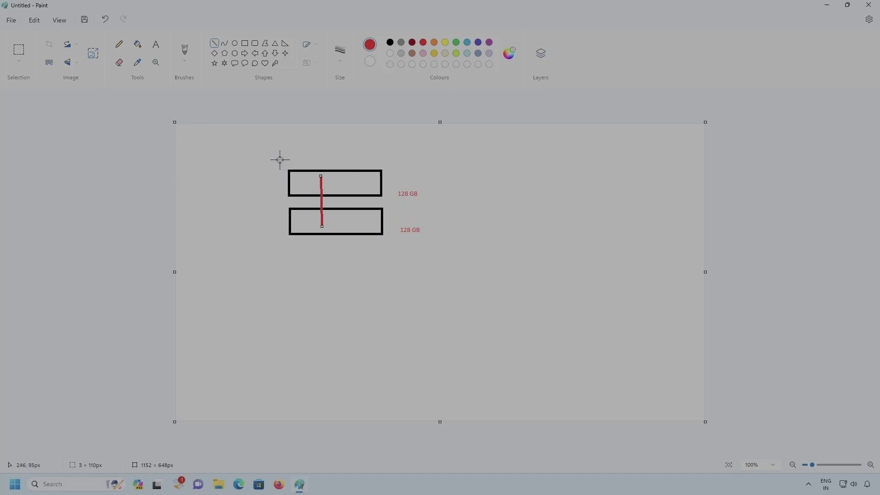
pyautogui.moveTo(271, 159)
pyautogui.mouseDown()
pyautogui.moveTo(414, 207)
pyautogui.moveTo(410, 253)
pyautogui.moveTo(256, 210)
pyautogui.moveTo(288, 163)
pyautogui.mouseUp()
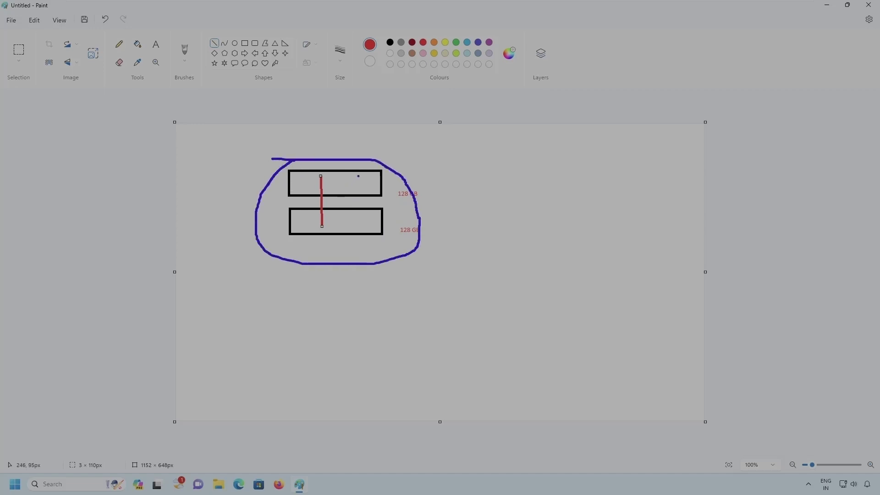
pyautogui.moveTo(358, 176)
pyautogui.mouseDown()
pyautogui.moveTo(339, 190)
pyautogui.moveTo(363, 192)
pyautogui.moveTo(357, 227)
pyautogui.moveTo(382, 207)
pyautogui.mouseUp()
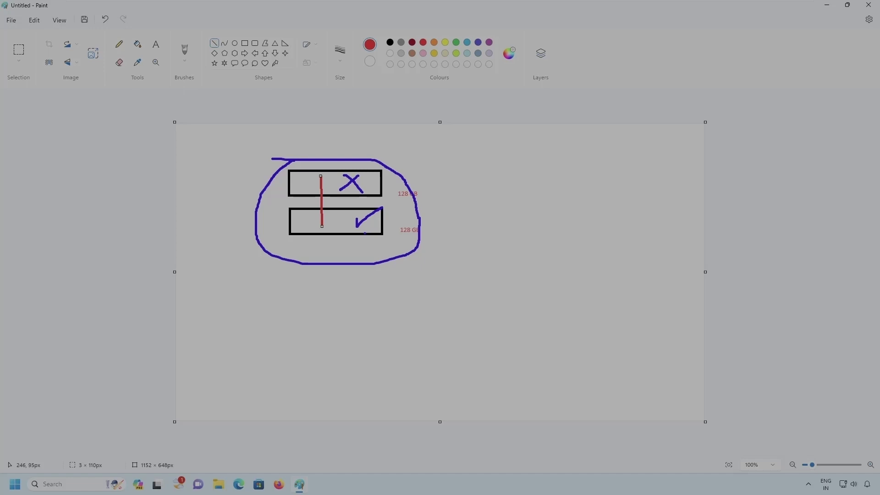
pyautogui.press('e')
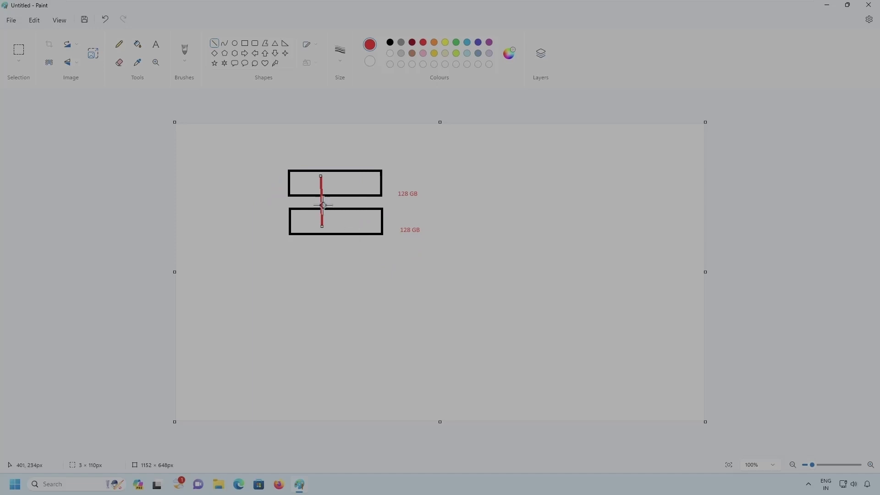
pyautogui.moveTo(272, 165)
pyautogui.mouseDown()
pyautogui.moveTo(395, 169)
pyautogui.moveTo(439, 265)
pyautogui.mouseUp()
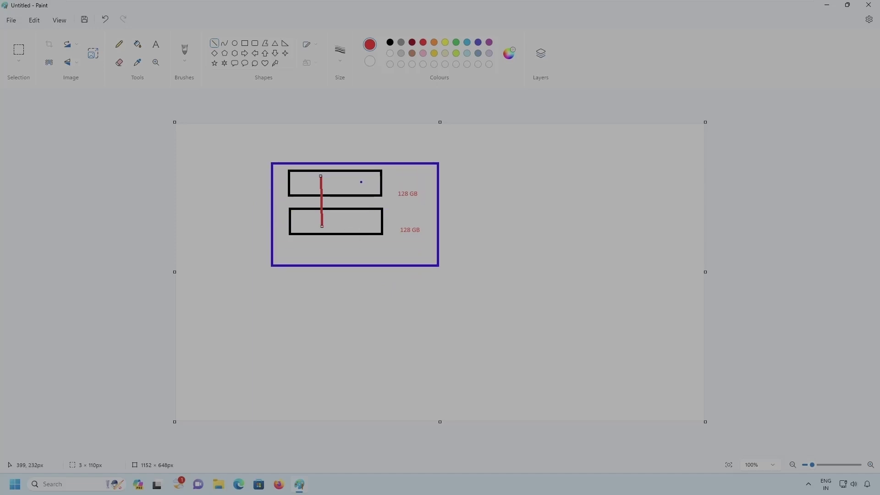
pyautogui.moveTo(357, 193)
pyautogui.mouseDown()
pyautogui.moveTo(362, 180)
pyautogui.moveTo(369, 211)
pyautogui.moveTo(376, 209)
pyautogui.moveTo(358, 232)
pyautogui.moveTo(363, 217)
pyautogui.moveTo(359, 224)
pyautogui.moveTo(365, 228)
pyautogui.mouseUp()
pyautogui.hotkey('ctrl', 'z')
pyautogui.hotkey('ctrl', 'z')
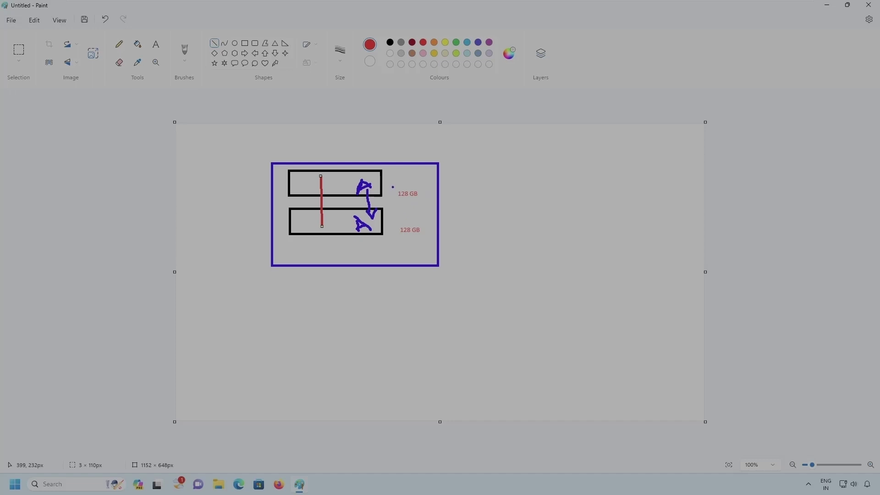
pyautogui.moveTo(393, 187)
pyautogui.mouseDown()
pyautogui.moveTo(425, 182)
pyautogui.moveTo(427, 206)
pyautogui.moveTo(390, 214)
pyautogui.moveTo(390, 187)
pyautogui.moveTo(399, 189)
pyautogui.mouseUp()
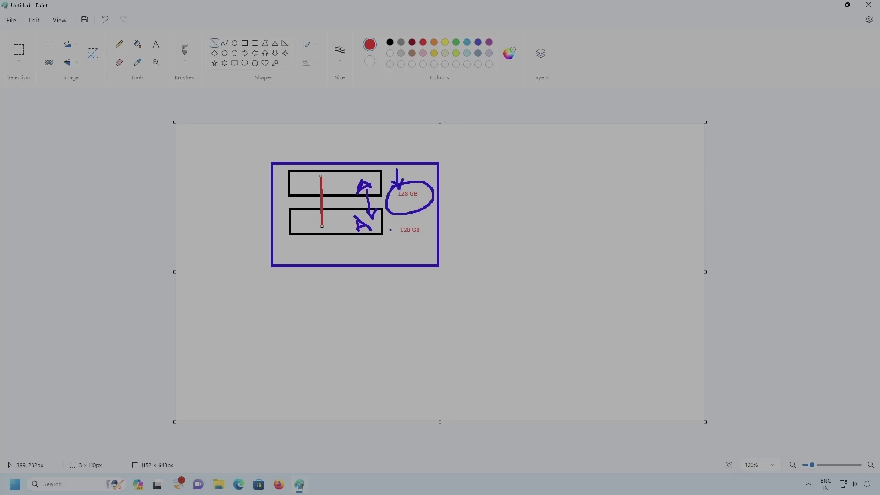
pyautogui.moveTo(386, 228)
pyautogui.mouseDown()
pyautogui.moveTo(406, 215)
pyautogui.moveTo(382, 234)
pyautogui.mouseUp()
pyautogui.moveTo(240, 257)
pyautogui.mouseDown()
pyautogui.moveTo(284, 227)
pyautogui.moveTo(281, 234)
pyautogui.mouseUp()
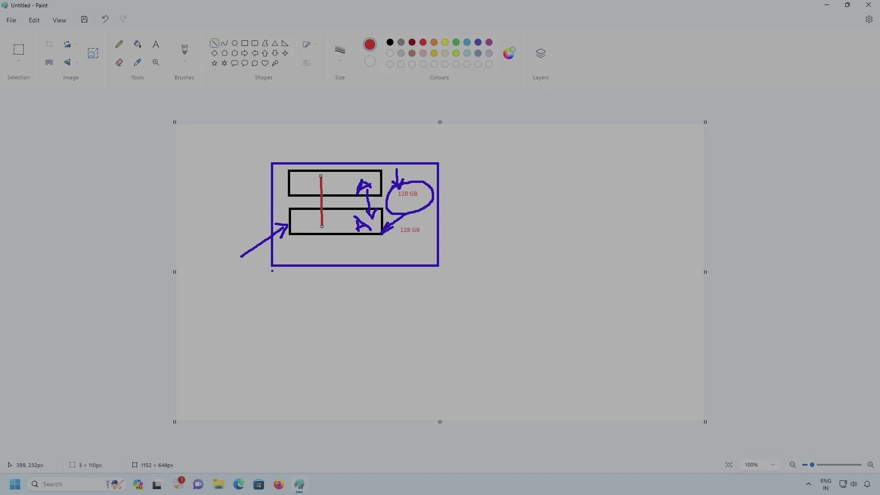
pyautogui.press('Escape')
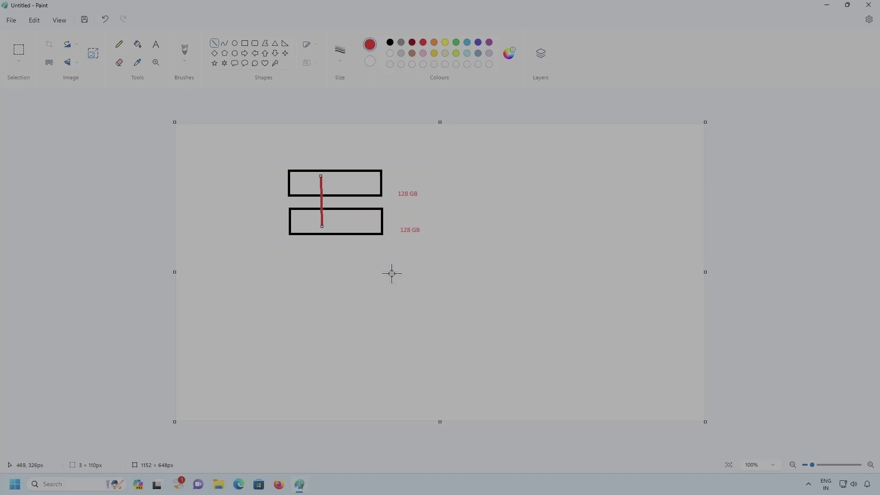
pyautogui.moveTo(278, 163)
pyautogui.mouseDown()
pyautogui.moveTo(377, 172)
pyautogui.moveTo(430, 258)
pyautogui.mouseUp()
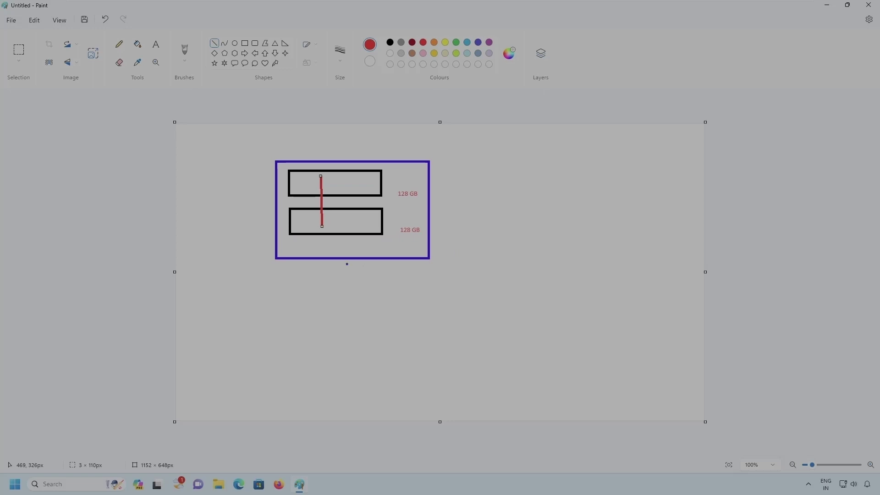
pyautogui.moveTo(341, 246)
pyautogui.mouseDown()
pyautogui.moveTo(335, 275)
pyautogui.moveTo(341, 240)
pyautogui.moveTo(349, 253)
pyautogui.mouseUp()
# Step: Open Windows Disk Management and maximize its window
pyautogui.rightClick(14, 484)
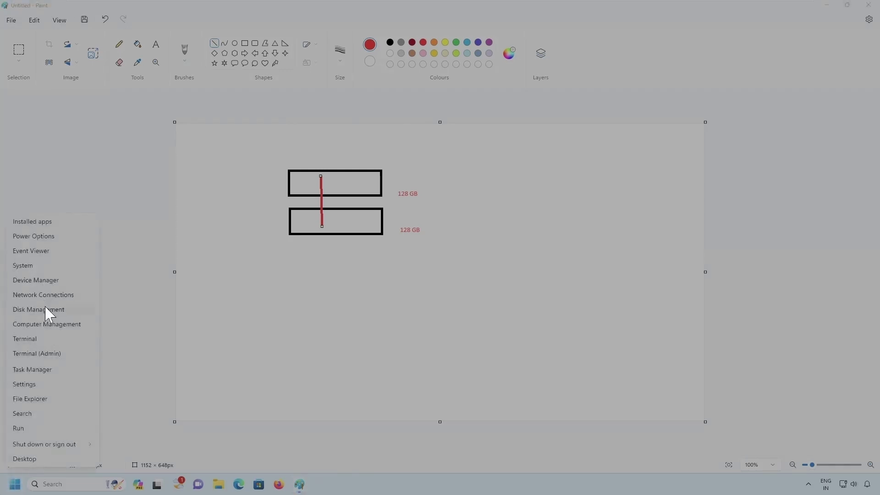
pyautogui.click(49, 310)
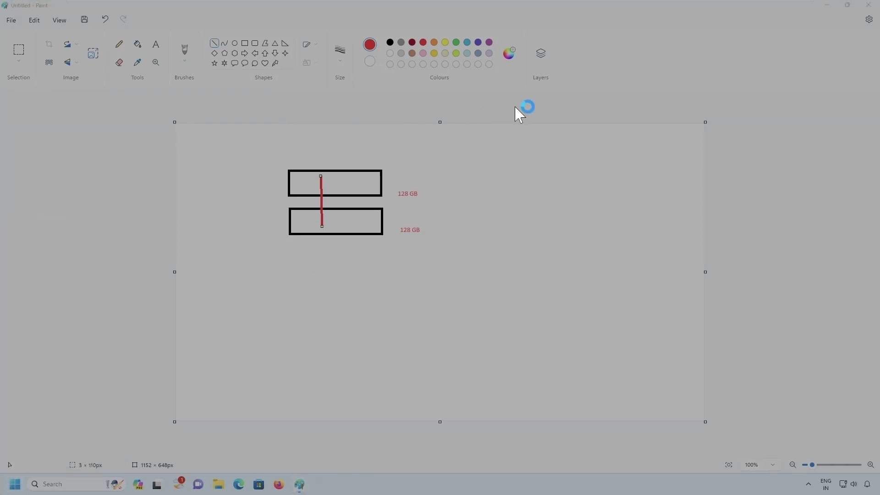
pyautogui.click(374, 53)
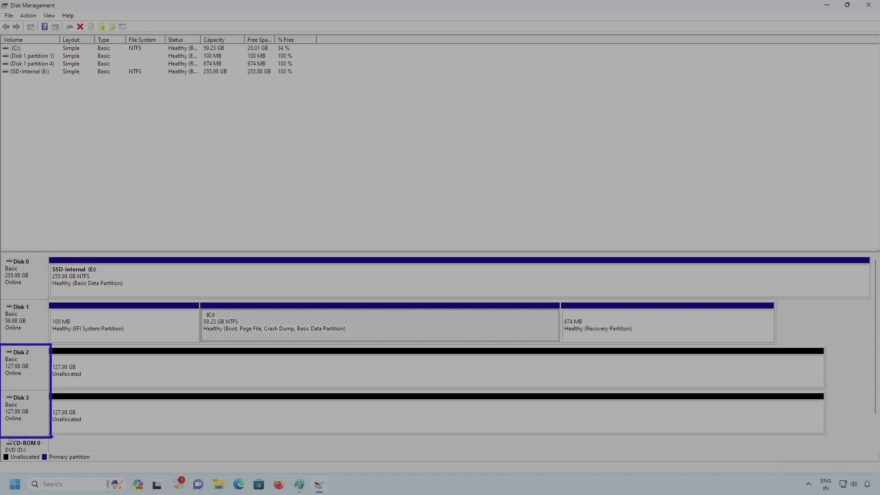
# Step: Examine the volume-creation and disk-conversion options offered for the unallocated Disk 2 and Disk 3
pyautogui.rightClick(21, 374)
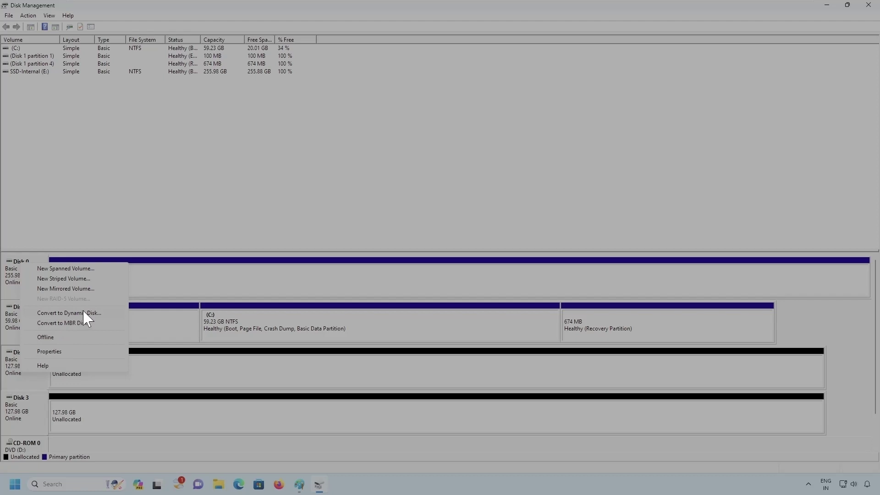
pyautogui.rightClick(24, 411)
pyautogui.rightClick(23, 412)
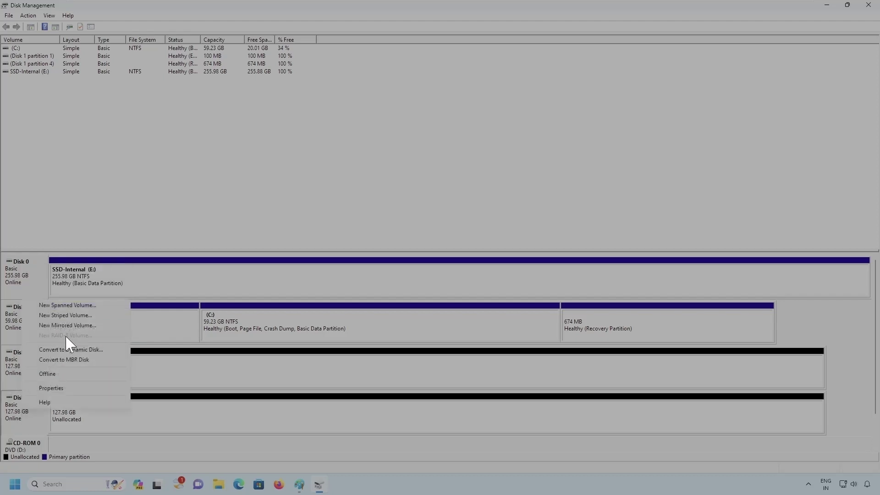
pyautogui.click(165, 415)
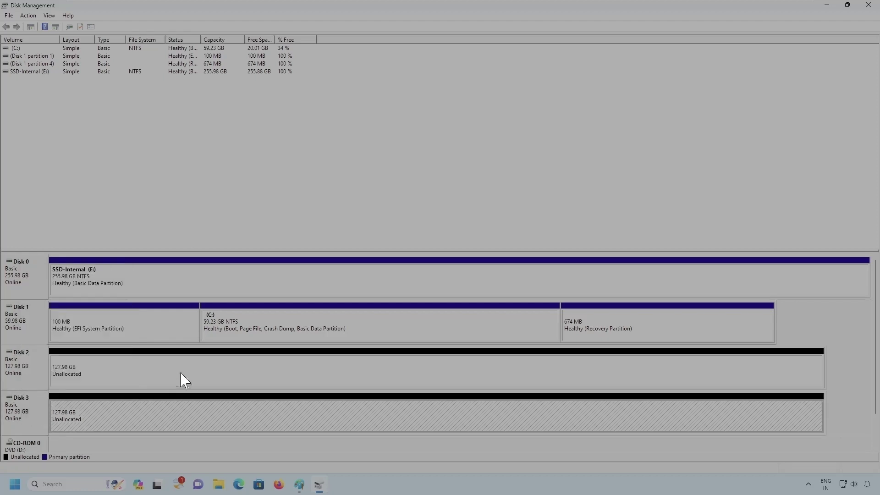
pyautogui.rightClick(36, 370)
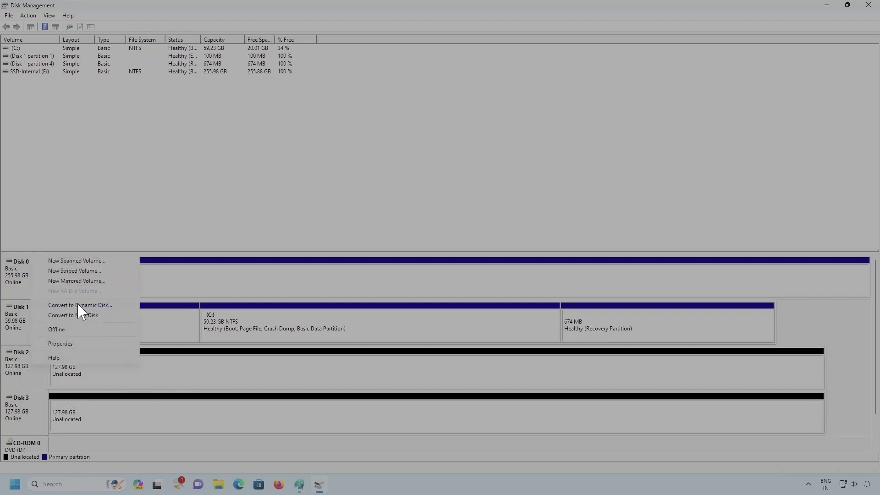
pyautogui.click(202, 378)
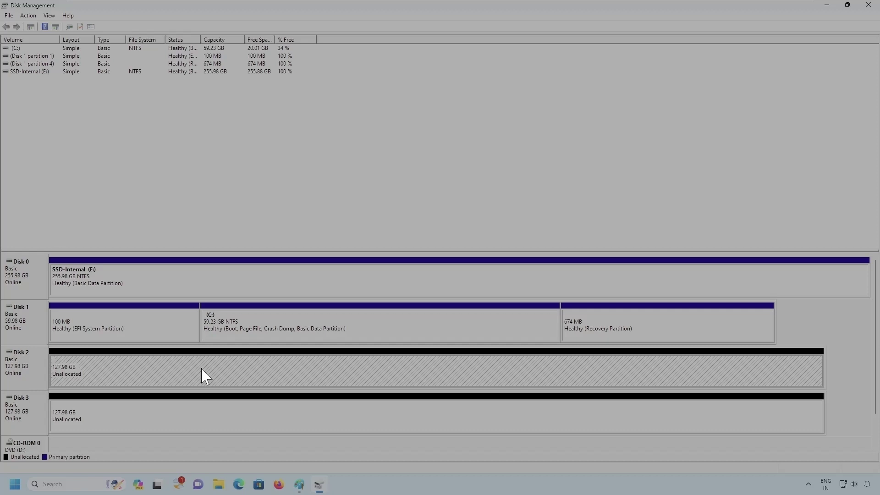
# Step: Start a new mirrored volume on Disk 2, adding Disk 3 as the second disk and accepting drive letter F
pyautogui.rightClick(25, 360)
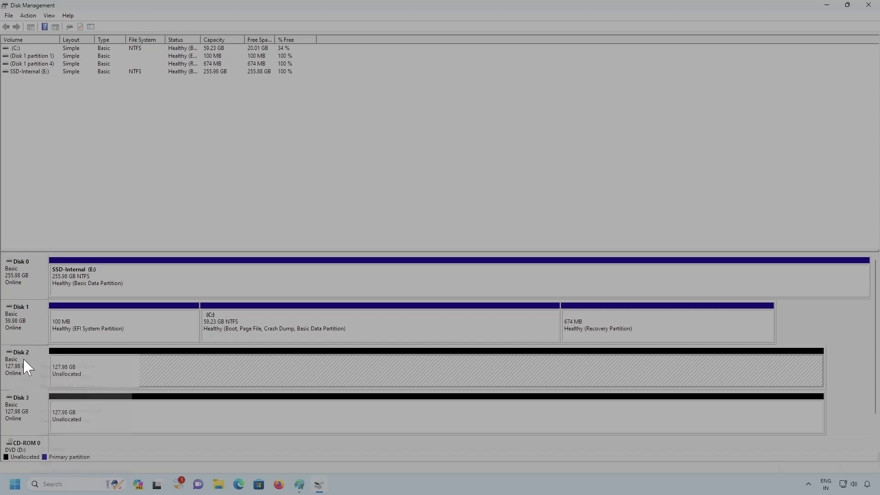
pyautogui.click(76, 388)
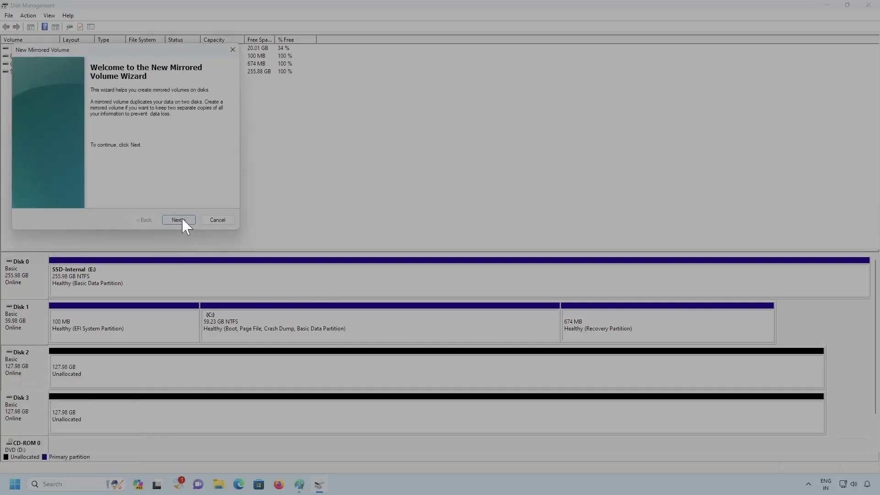
pyautogui.click(182, 219)
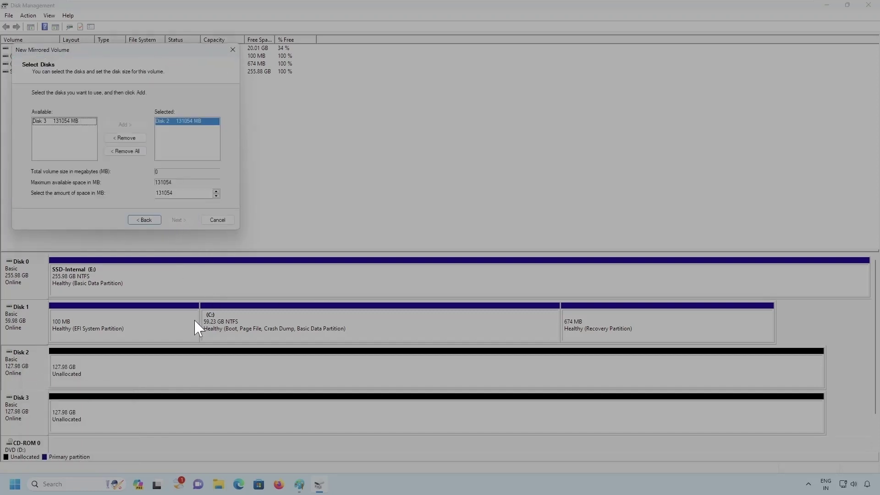
pyautogui.click(53, 122)
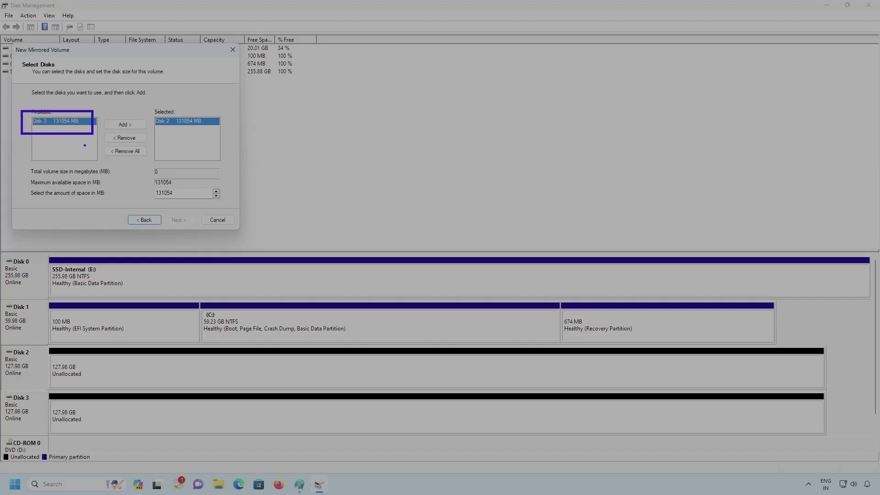
pyautogui.click(125, 125)
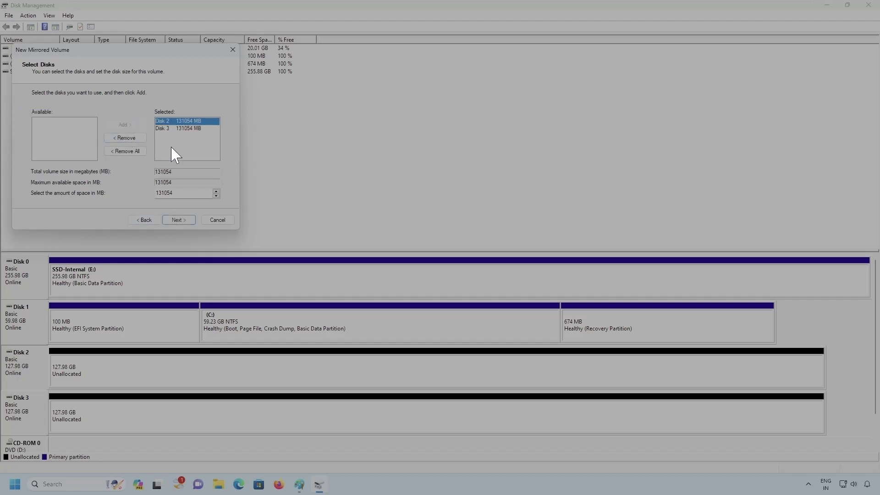
pyautogui.click(183, 220)
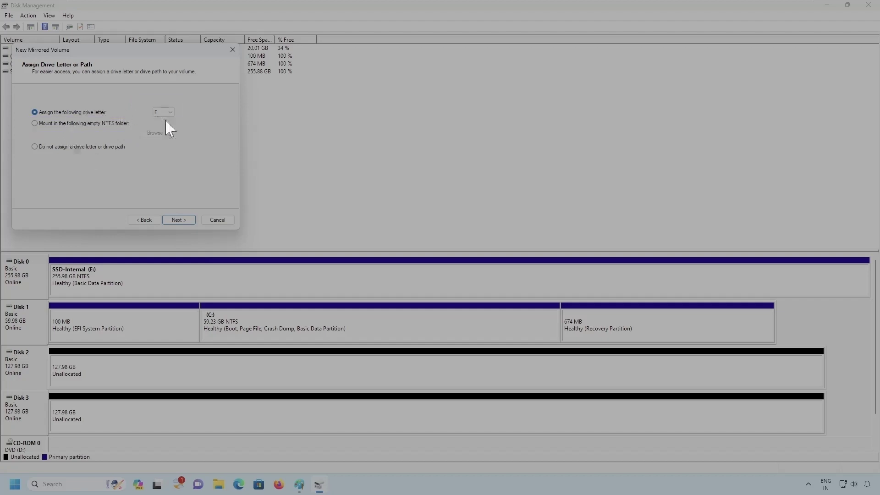
pyautogui.click(178, 220)
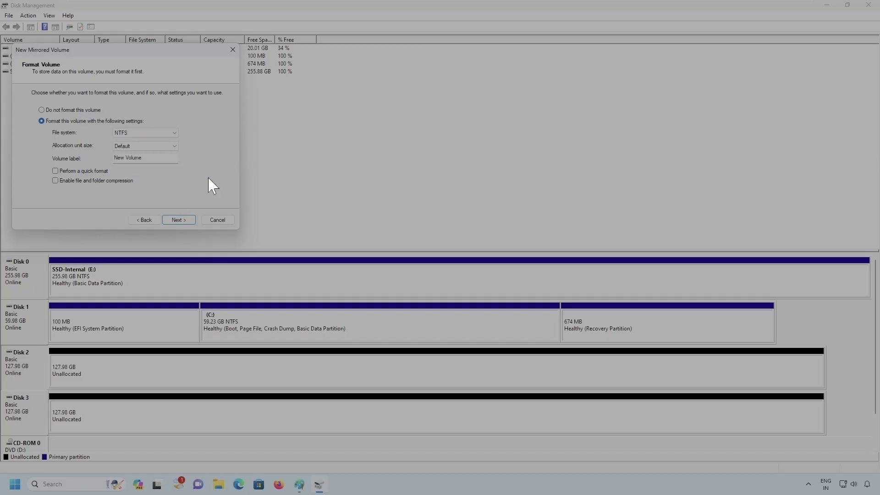
# Step: Label the volume "Mirrored", enable quick format with NTFS, and create it, accepting conversion of the disks to dynamic
pyautogui.press('Tab')
pyautogui.press('BackSpace')
pyautogui.write('Mirrored')
pyautogui.click(65, 171)
pyautogui.click(179, 220)
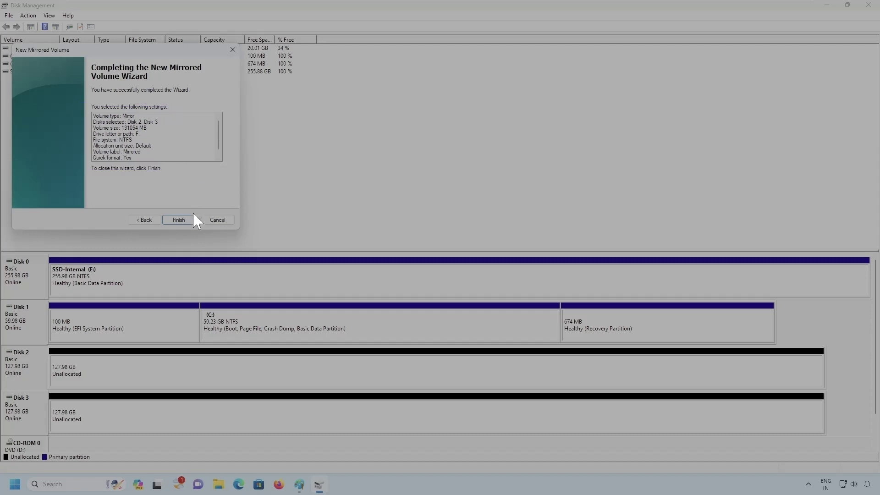
pyautogui.click(179, 220)
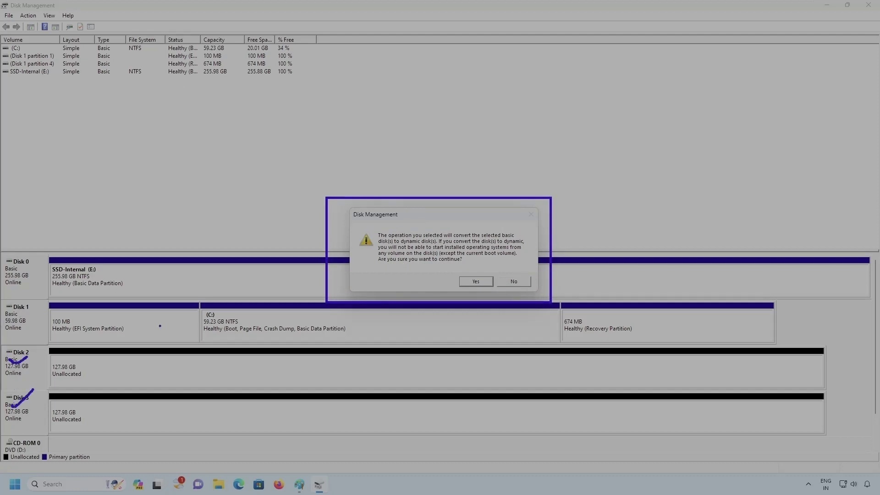
pyautogui.click(478, 278)
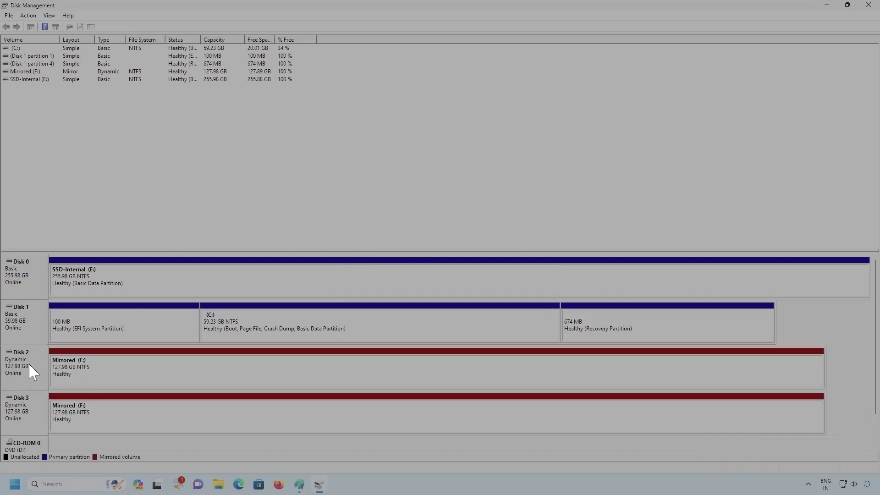
pyautogui.moveTo(30, 362); pyautogui.dragTo(46, 351)
pyautogui.moveTo(33, 403); pyautogui.dragTo(49, 393)
pyautogui.press('Escape')
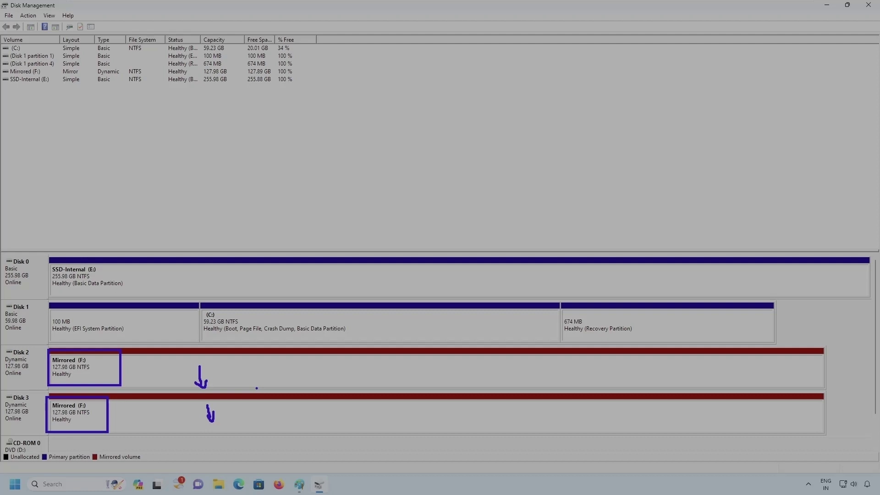
pyautogui.moveTo(40, 375)
pyautogui.mouseDown()
pyautogui.moveTo(29, 390)
pyautogui.moveTo(45, 389)
pyautogui.mouseUp()
pyautogui.press('Escape')
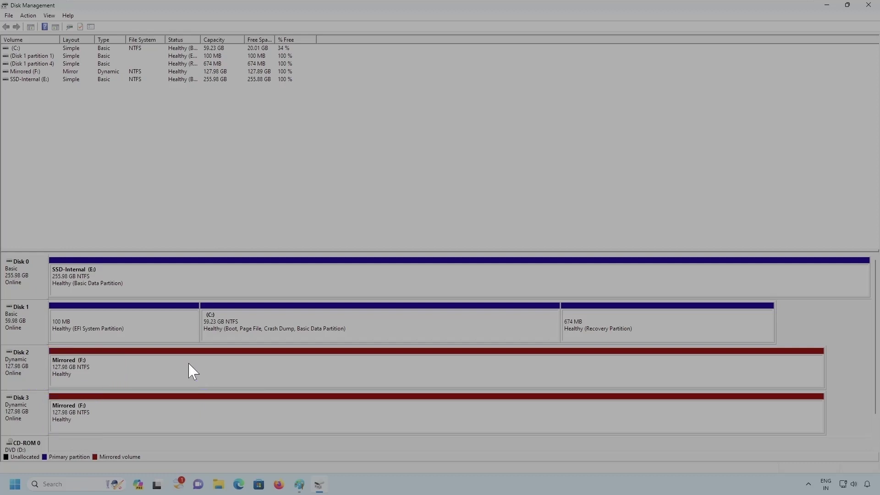
# Step: In File Explorer, copy six PDF files, from the XPS setup guide4 through the Vostro setup guide, from SSD-Internal (E:) to Mirrored (F:)
pyautogui.click(219, 484)
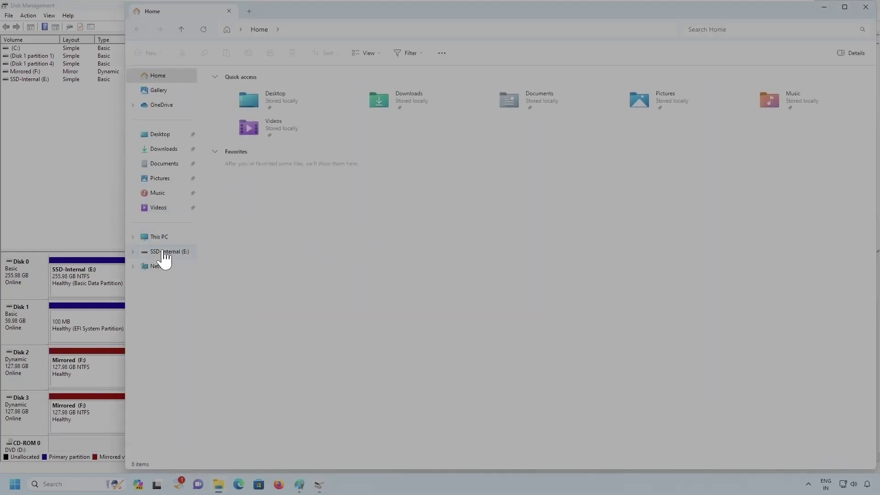
pyautogui.click(166, 252)
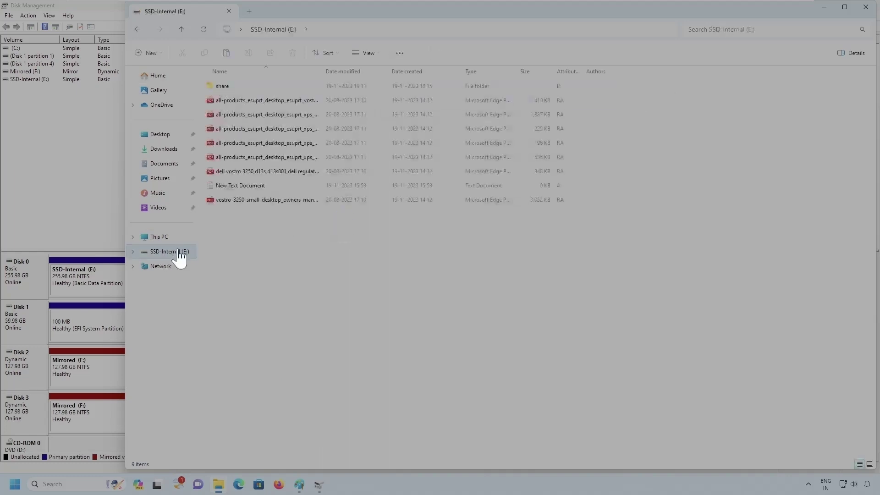
pyautogui.click(159, 237)
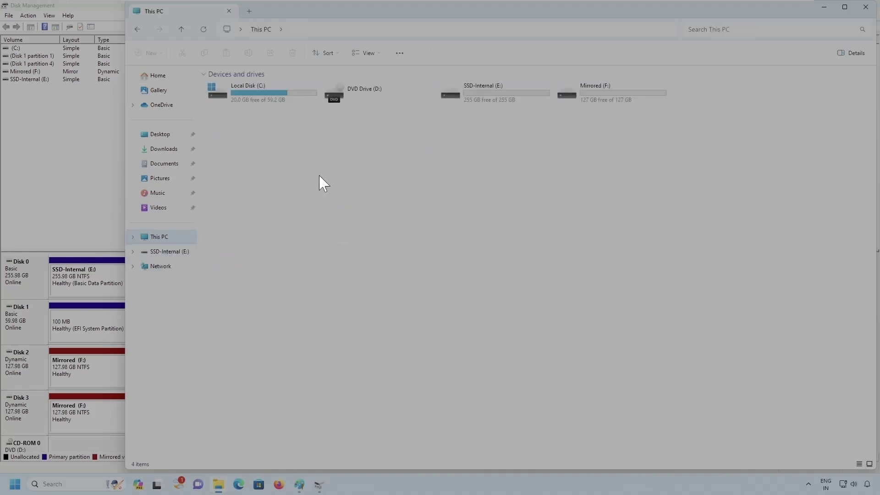
pyautogui.doubleClick(489, 102)
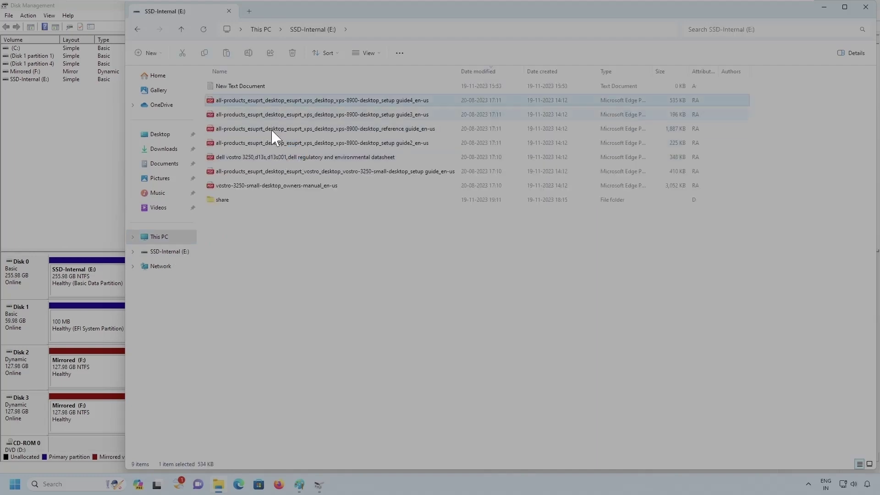
pyautogui.keyDown('shift'); pyautogui.click(260, 173); pyautogui.keyUp('shift')
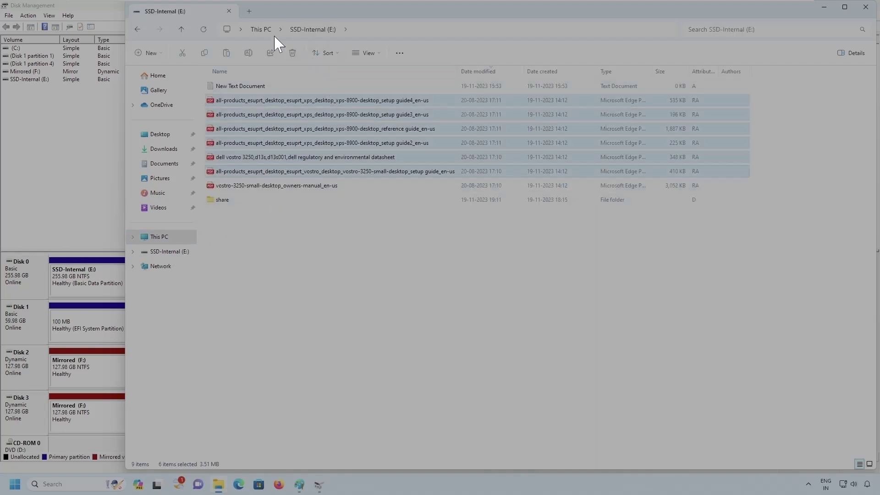
pyautogui.click(169, 252)
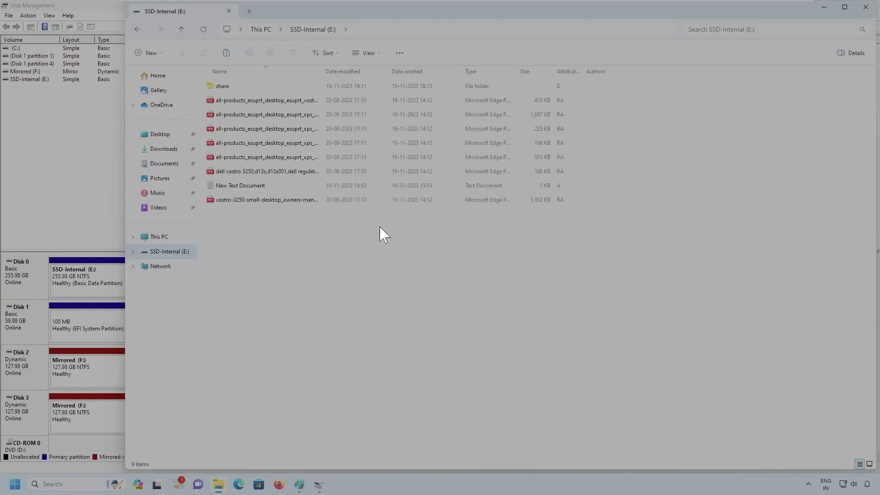
pyautogui.click(260, 30)
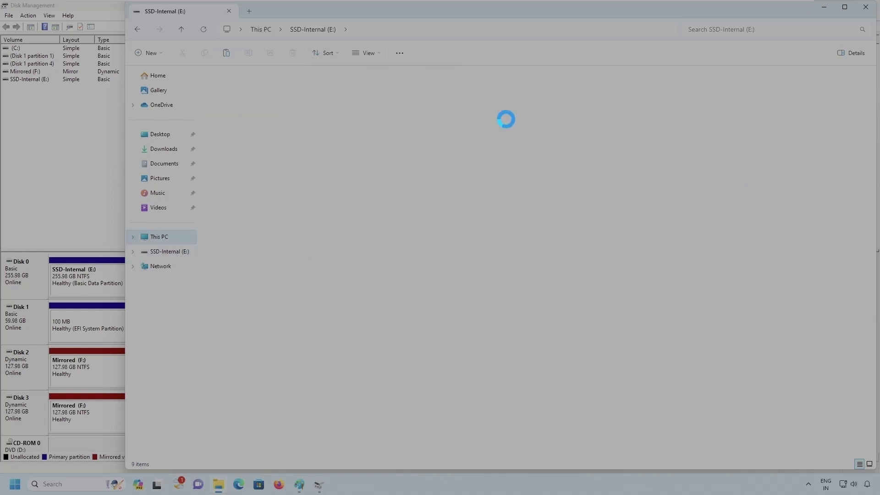
pyautogui.click(596, 98)
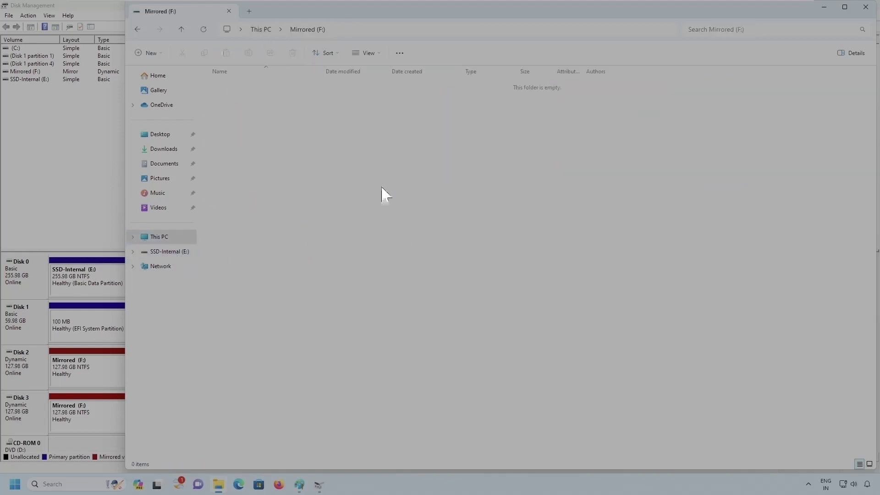
pyautogui.hotkey('ctrl', 'v')
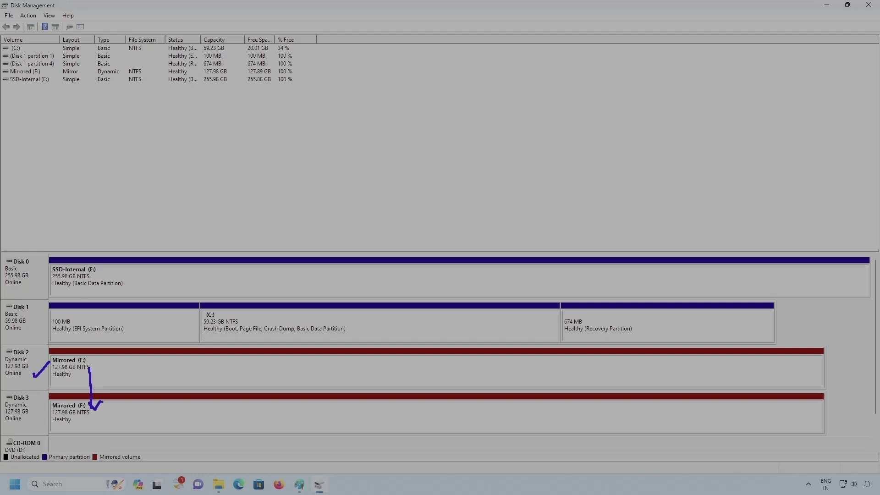
# Step: Take Disk 2 of the mirrored volume offline in Disk Management
pyautogui.rightClick(31, 364)
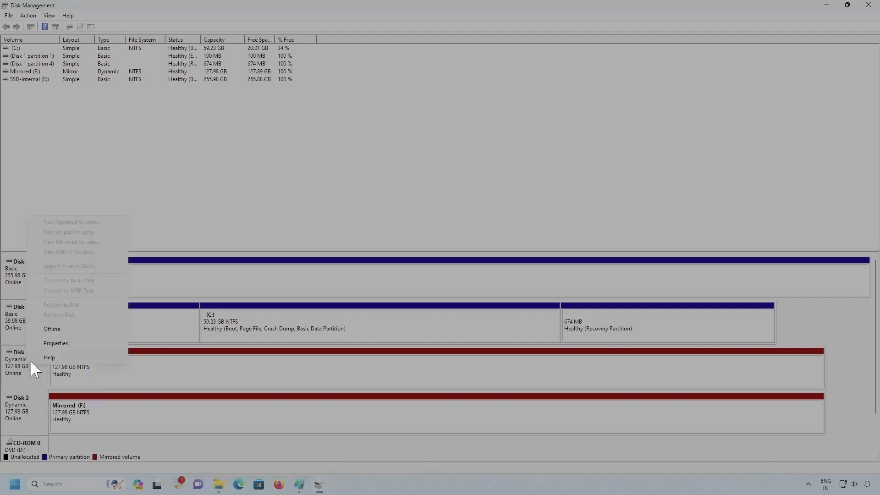
pyautogui.click(55, 329)
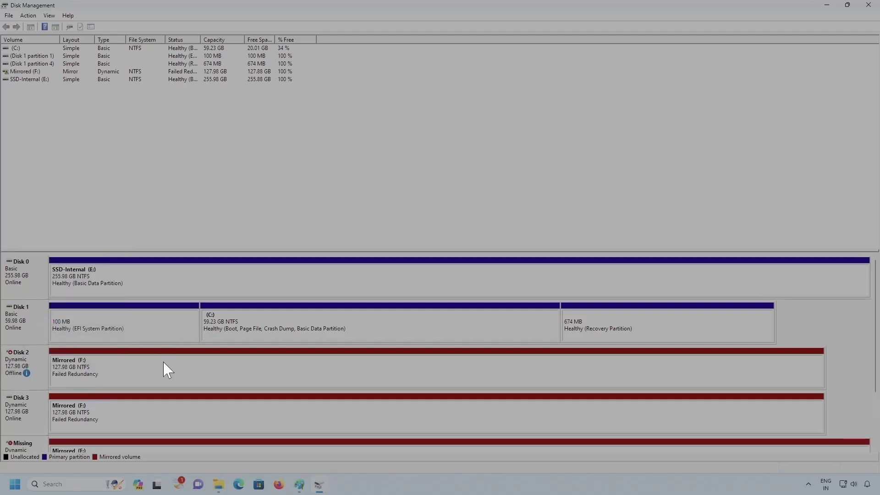
pyautogui.moveTo(43, 367)
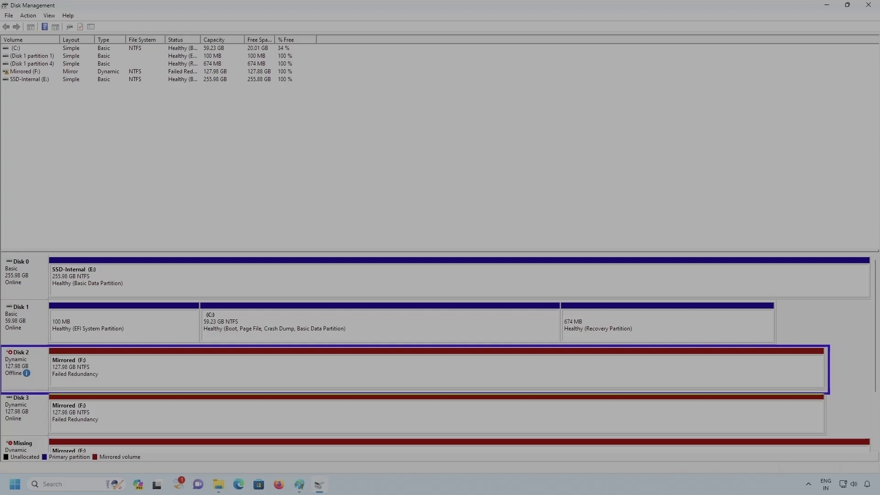
pyautogui.moveTo(107, 376)
pyautogui.mouseDown()
pyautogui.moveTo(114, 383)
pyautogui.moveTo(132, 366)
pyautogui.mouseUp()
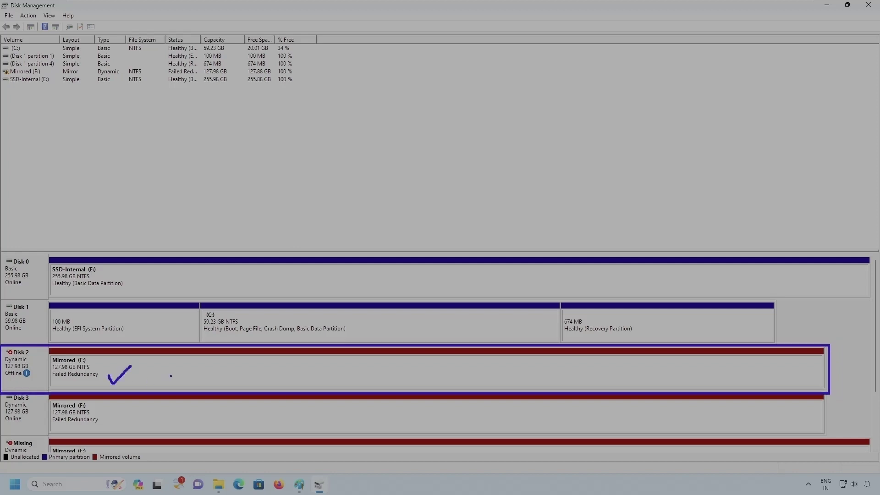
pyautogui.moveTo(103, 420); pyautogui.dragTo(121, 412)
pyautogui.moveTo(148, 369)
pyautogui.mouseDown()
pyautogui.moveTo(147, 382)
pyautogui.moveTo(147, 362)
pyautogui.mouseUp()
pyautogui.moveTo(145, 367); pyautogui.dragTo(150, 368)
pyautogui.moveTo(29, 415); pyautogui.dragTo(48, 406)
# Step: Reopen Mirrored (F:) in File Explorer and refresh it to check whether the copied files are accessible with Disk 2 offline
pyautogui.click(219, 484)
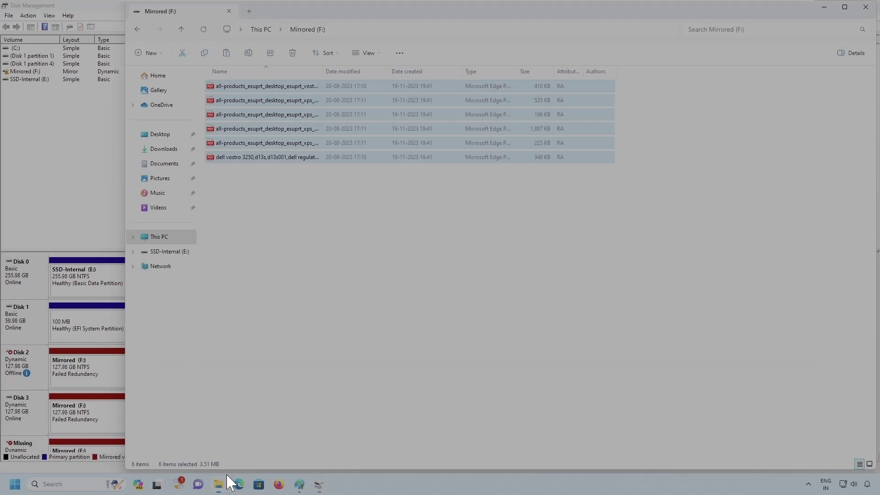
pyautogui.click(384, 284)
pyautogui.click(261, 29)
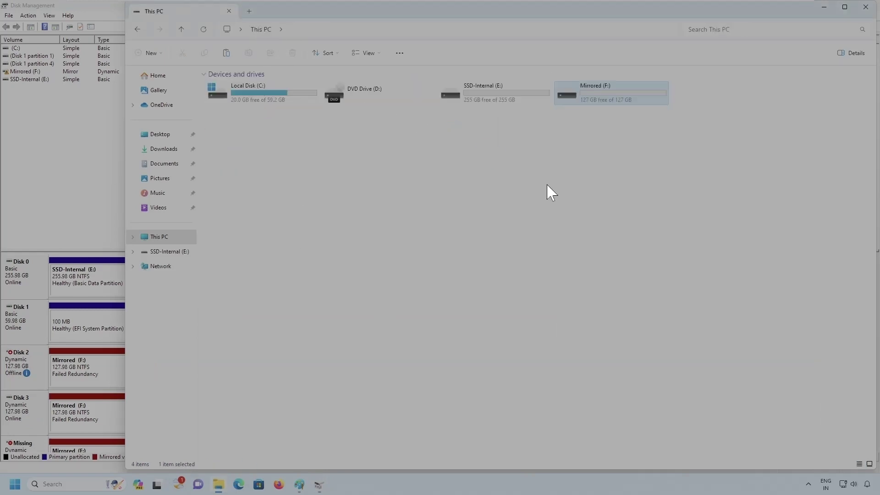
pyautogui.doubleClick(592, 98)
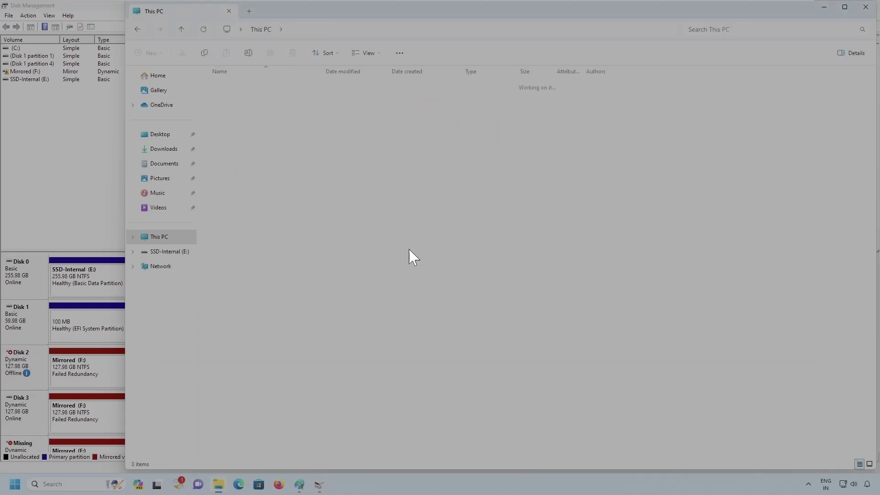
pyautogui.rightClick(369, 237)
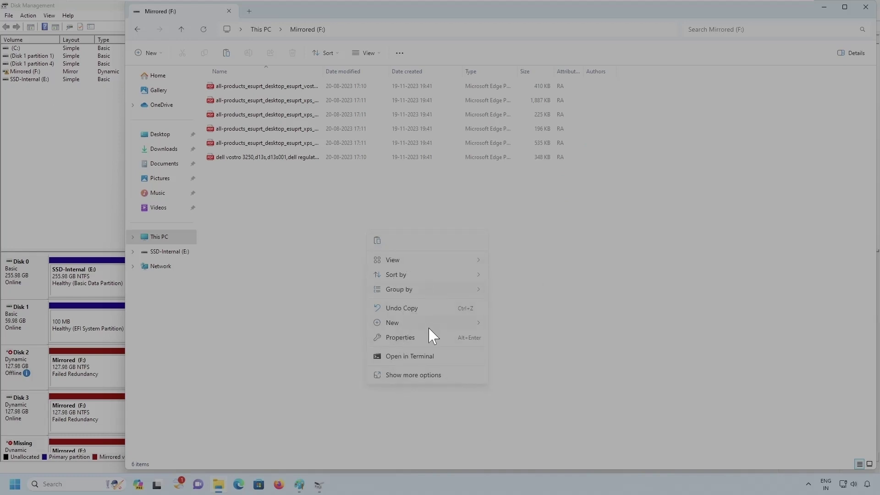
pyautogui.click(411, 376)
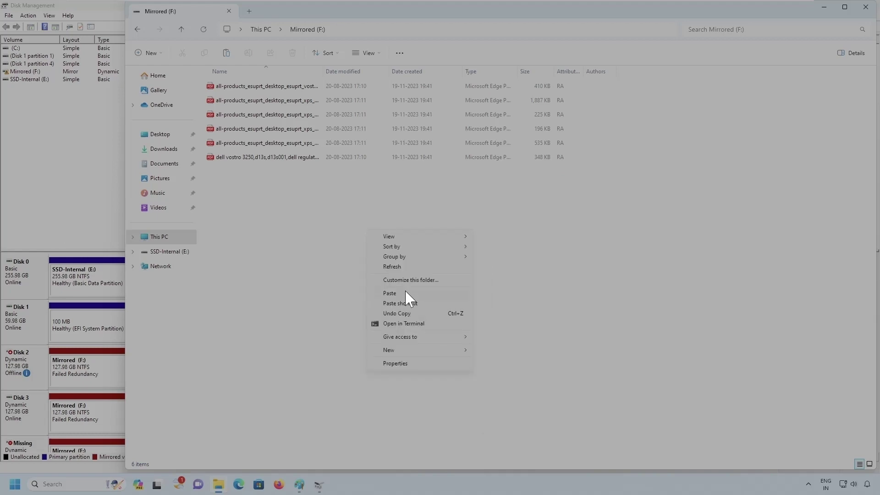
pyautogui.click(402, 267)
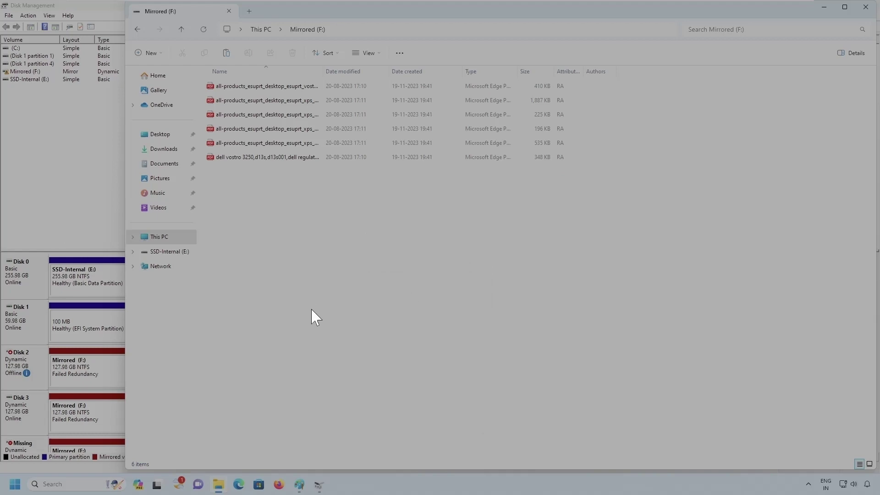
pyautogui.click(261, 29)
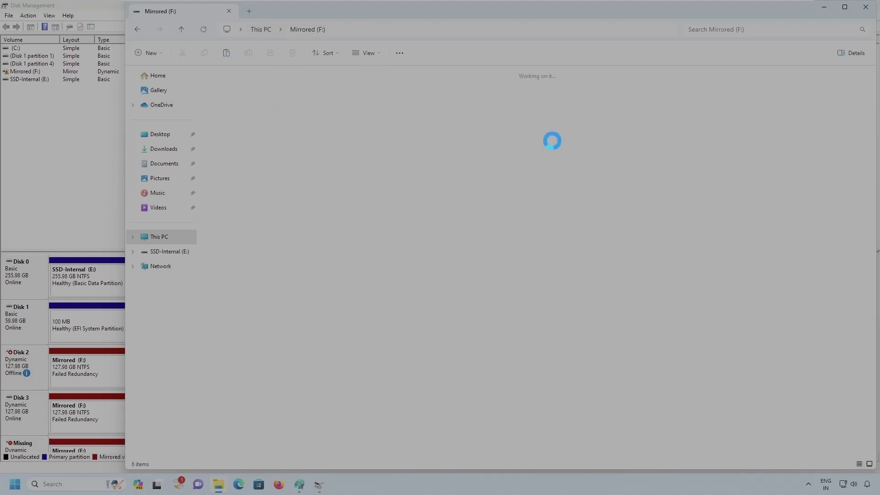
pyautogui.doubleClick(584, 98)
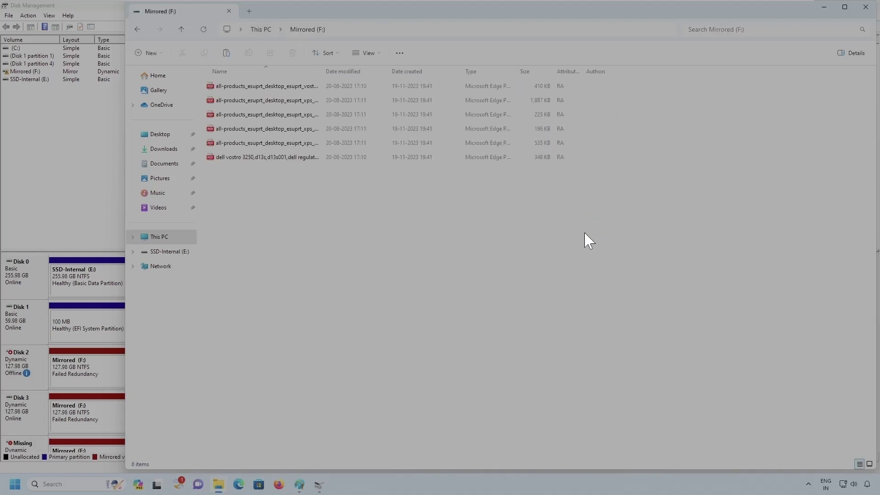
# Step: Take Disk 3 offline in Disk Management, and check the drives listed under This PC in File Explorer
pyautogui.click(88, 196)
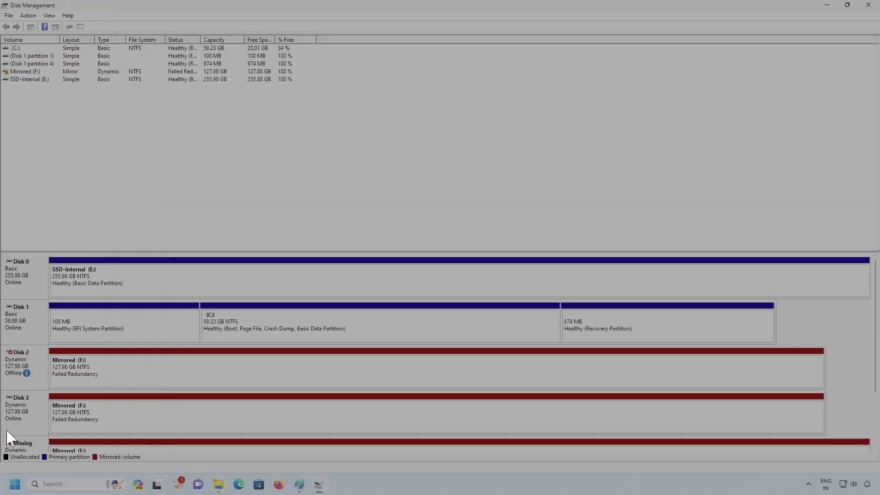
pyautogui.rightClick(25, 413)
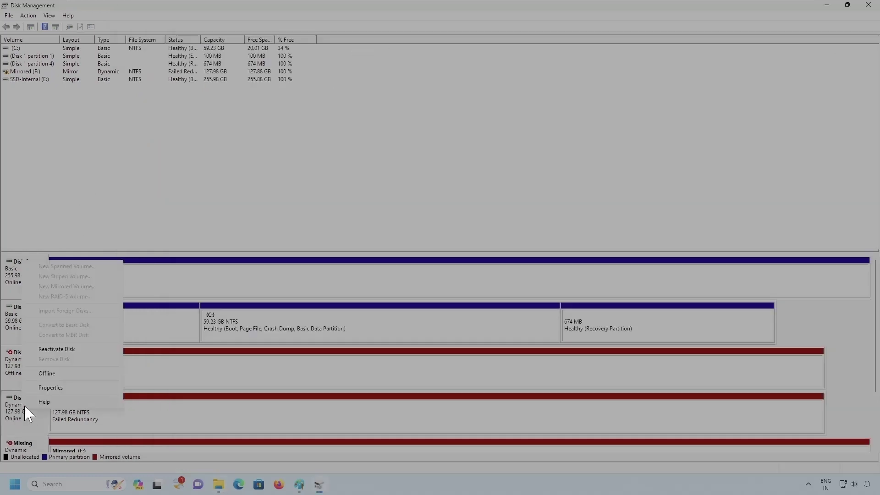
pyautogui.click(46, 374)
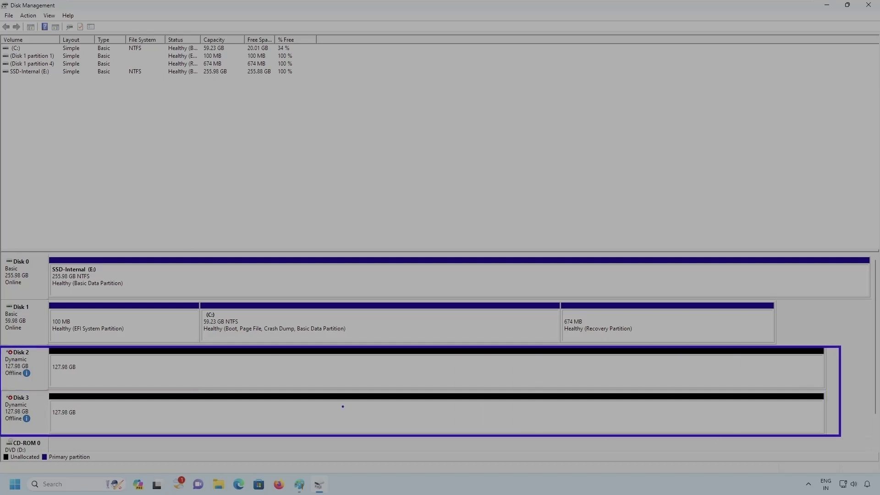
pyautogui.click(218, 484)
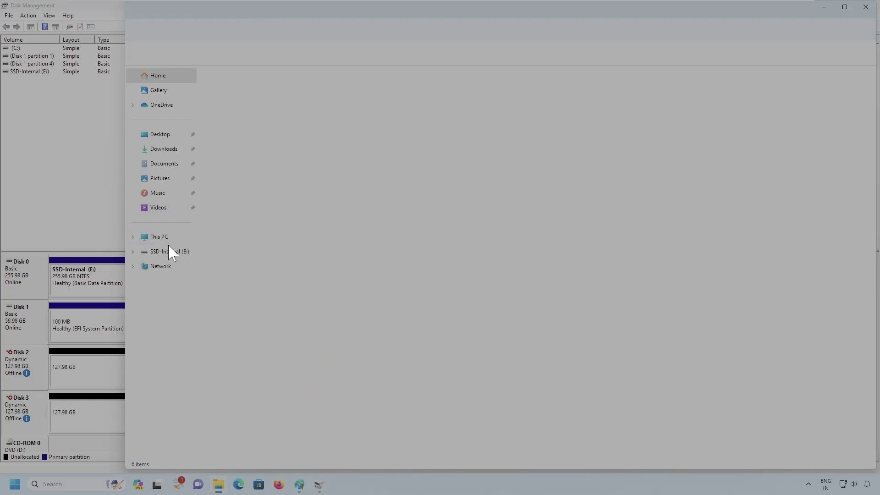
pyautogui.click(162, 237)
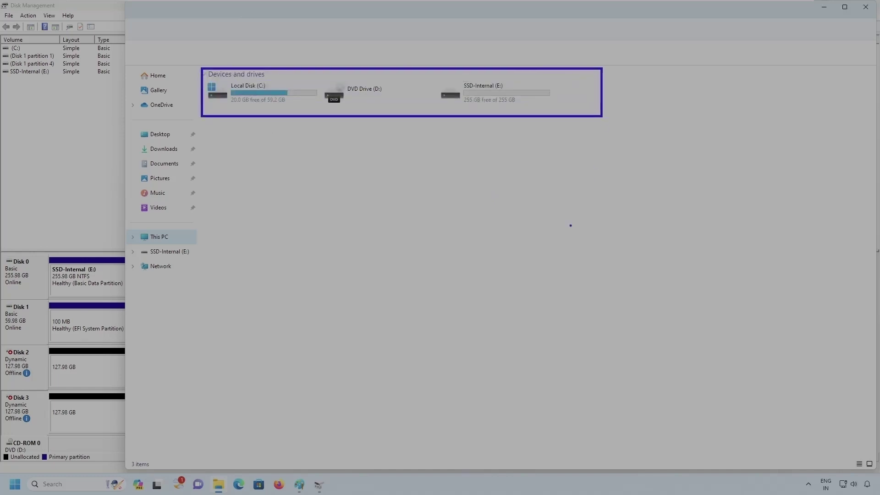
# Step: Return to Disk Management and bring Disk 2 back online
pyautogui.click(40, 233)
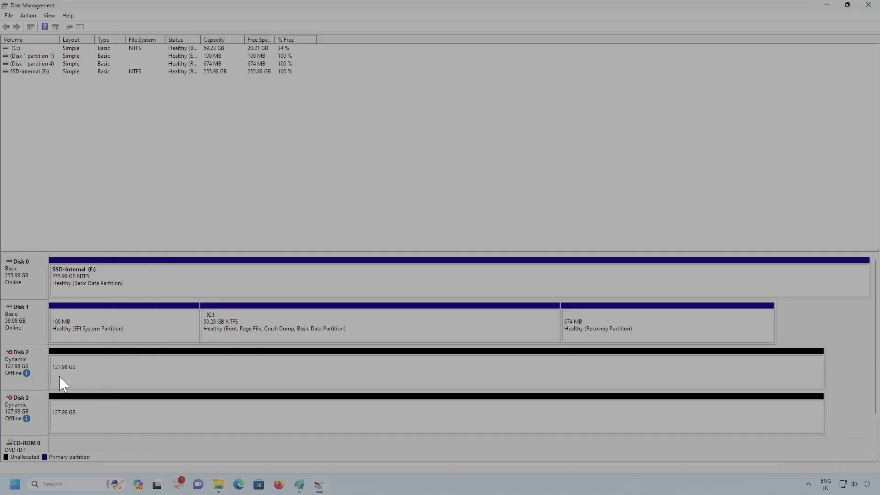
pyautogui.rightClick(32, 360)
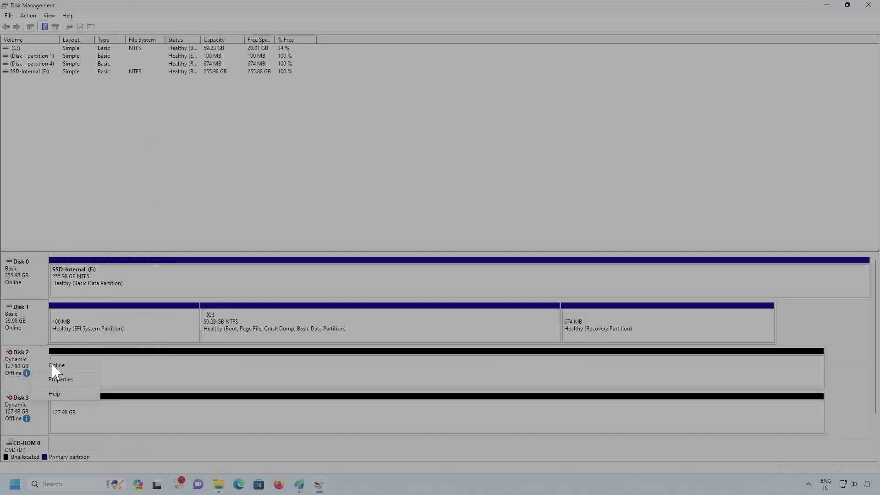
pyautogui.click(50, 365)
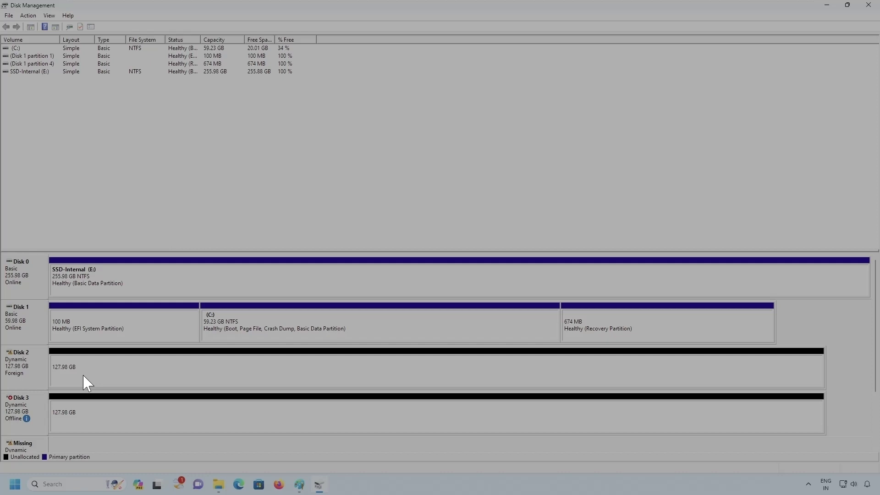
# Step: Import the foreign disk group from Disk 2 into the system configuration and confirm the import
pyautogui.rightClick(26, 367)
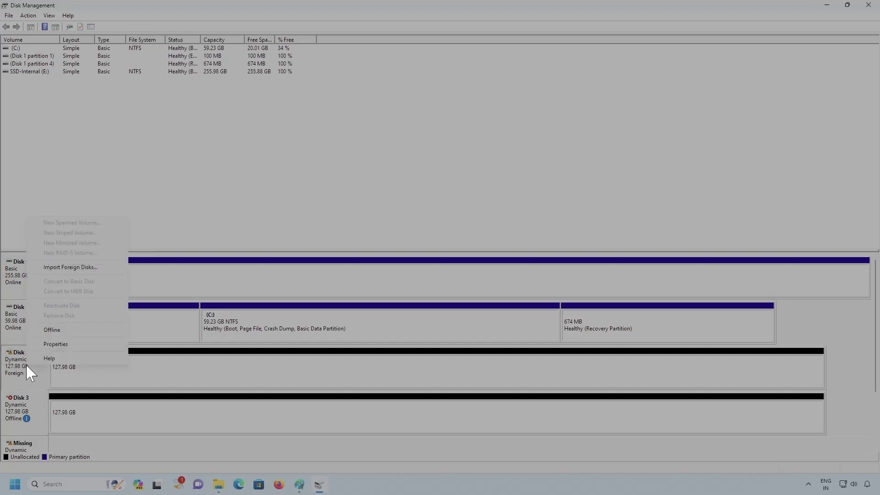
pyautogui.click(85, 269)
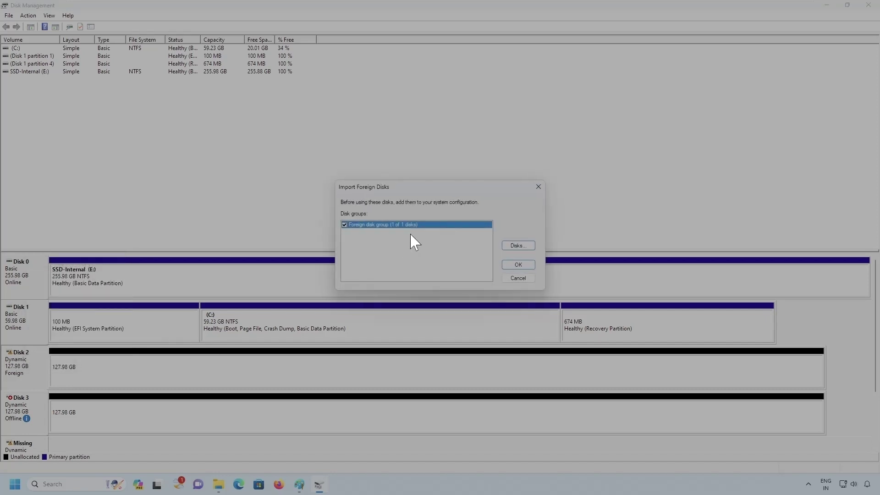
pyautogui.click(521, 265)
pyautogui.click(473, 280)
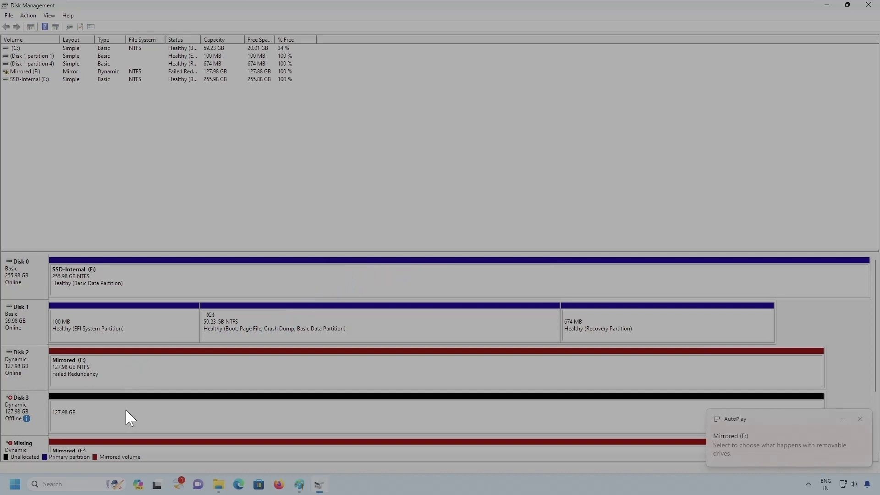
# Step: Open Mirrored (F:) from This PC in File Explorer to check the copied files with Disk 3 still offline
pyautogui.rightClick(37, 399)
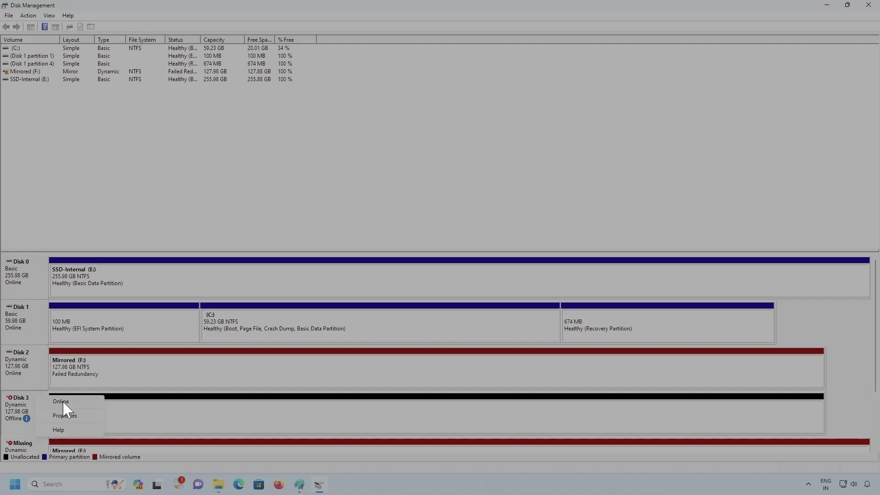
pyautogui.click(28, 364)
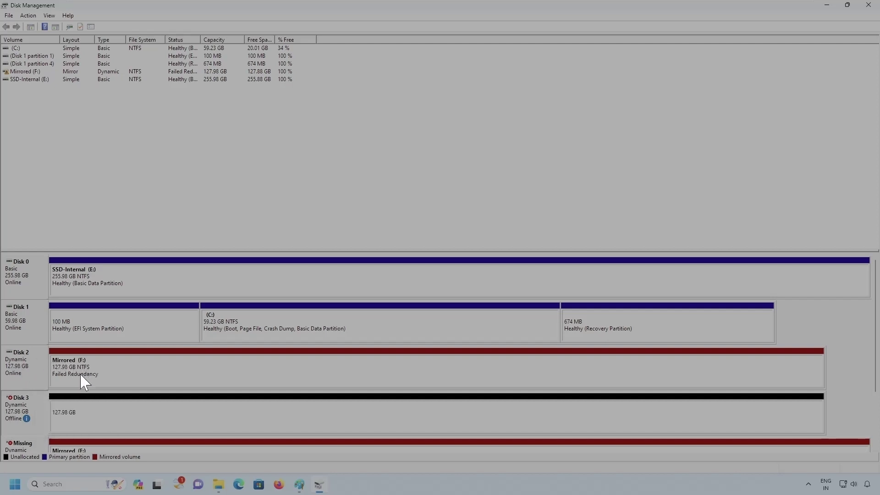
pyautogui.click(220, 482)
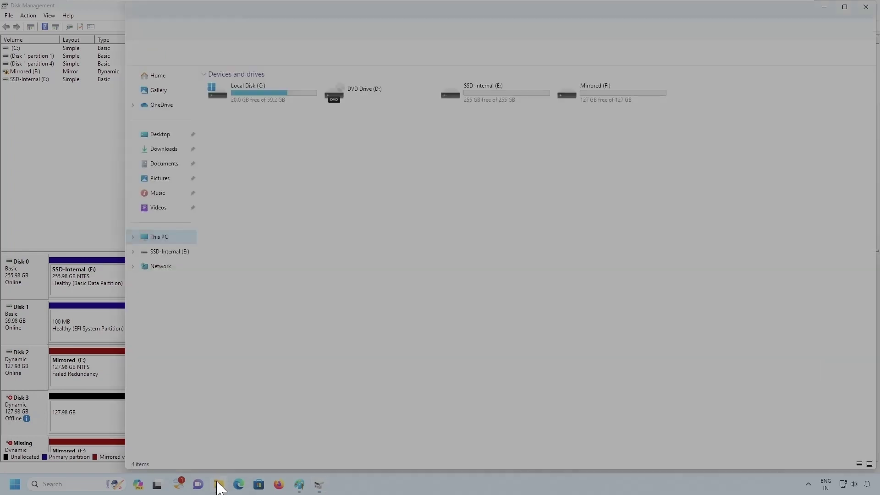
pyautogui.doubleClick(613, 92)
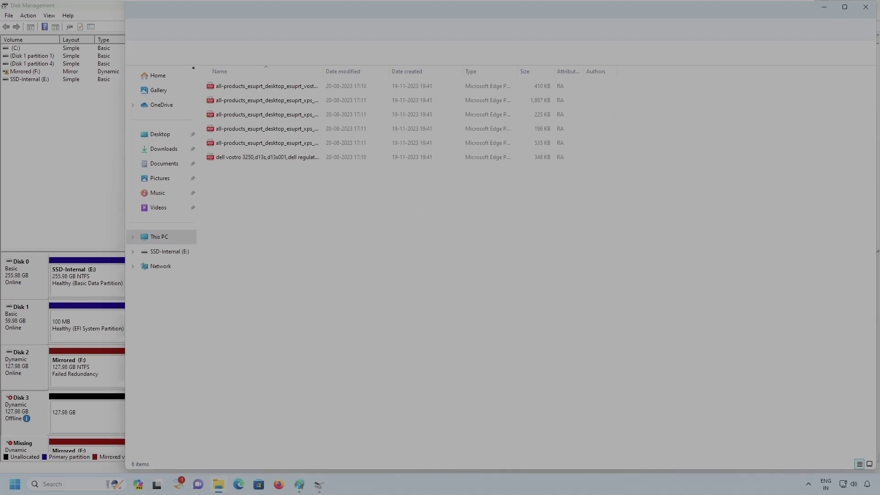
pyautogui.moveTo(193, 66)
pyautogui.mouseDown()
pyautogui.moveTo(310, 81)
pyautogui.moveTo(365, 180)
pyautogui.moveTo(638, 183)
pyautogui.mouseUp()
# Step: Switch back to Disk Management and bring Disk 3 back online
pyautogui.click(35, 183)
pyautogui.rightClick(26, 404)
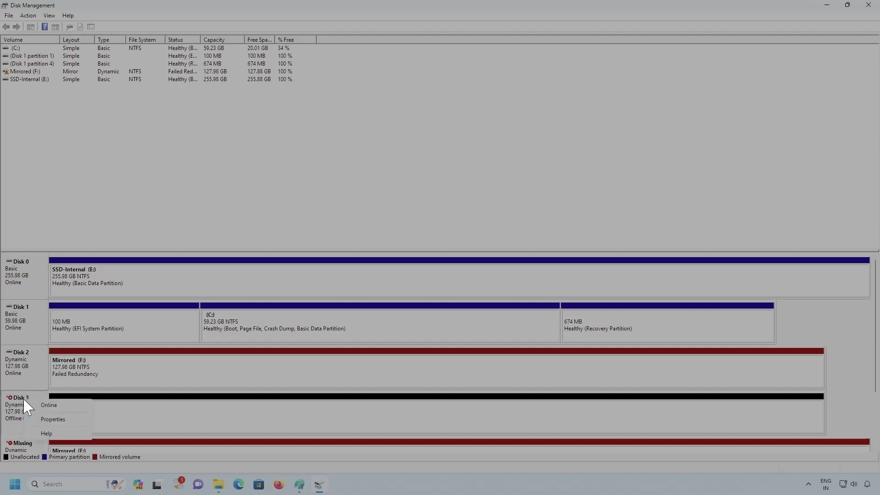
pyautogui.click(56, 408)
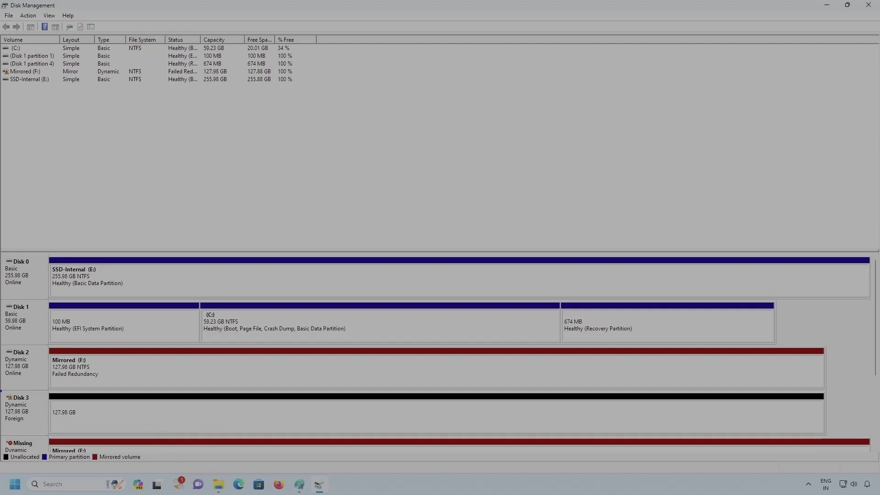
pyautogui.click(68, 413)
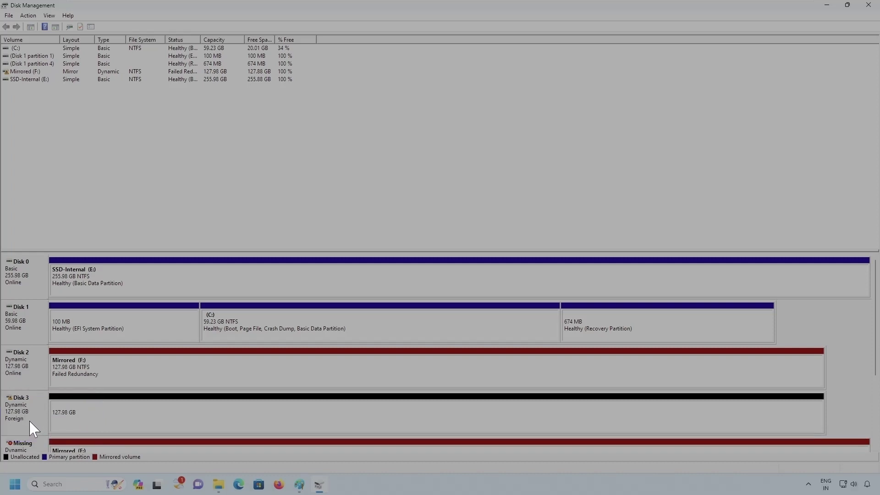
# Step: Import the foreign disk group from Disk 3 into the system configuration and accept adding its mirrored volume
pyautogui.moveTo(28, 419); pyautogui.dragTo(39, 412)
pyautogui.rightClick(37, 402)
pyautogui.click(107, 306)
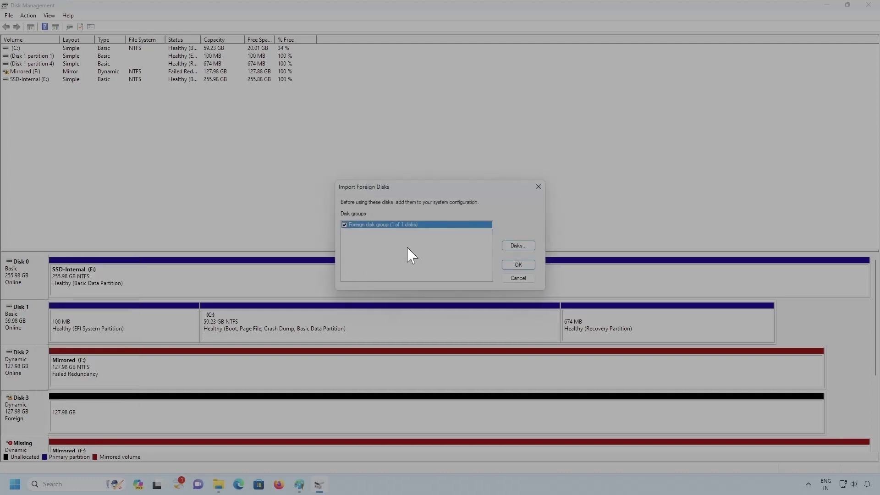
pyautogui.click(518, 265)
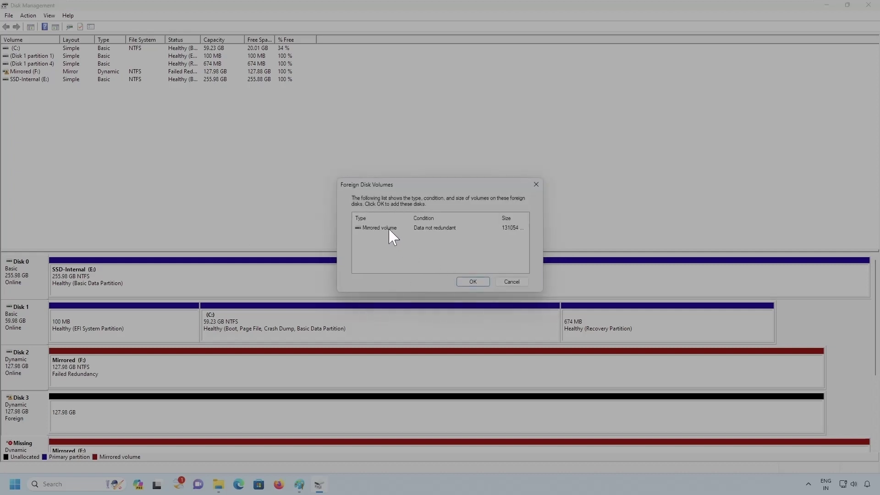
pyautogui.click(390, 230)
pyautogui.click(473, 281)
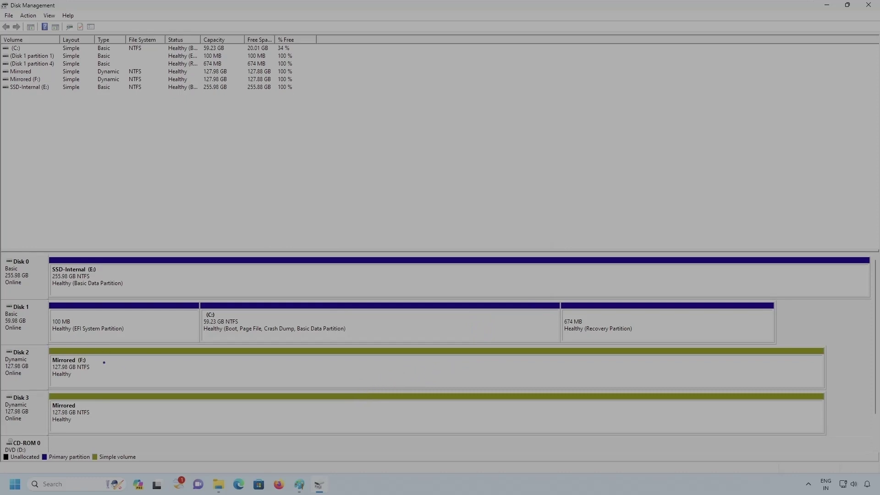
pyautogui.moveTo(144, 364)
pyautogui.mouseDown()
pyautogui.moveTo(145, 409)
pyautogui.moveTo(160, 393)
pyautogui.mouseUp()
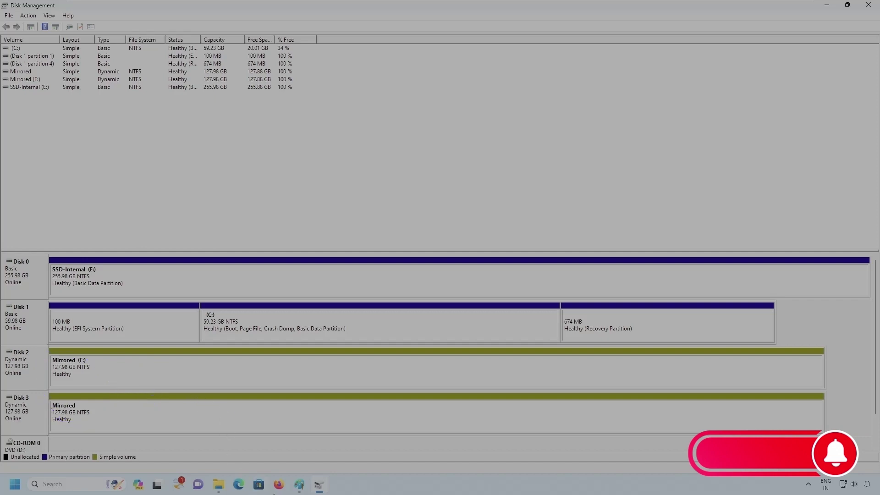
# Step: Switch to File Explorer and reopen Mirrored (F:) from This PC to check its files with both disks online
pyautogui.click(218, 485)
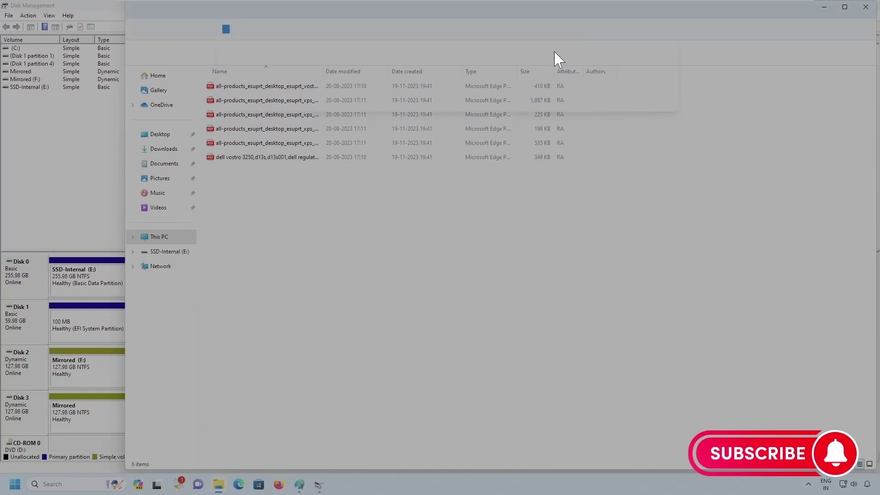
pyautogui.moveTo(557, 5); pyautogui.dragTo(560, 25)
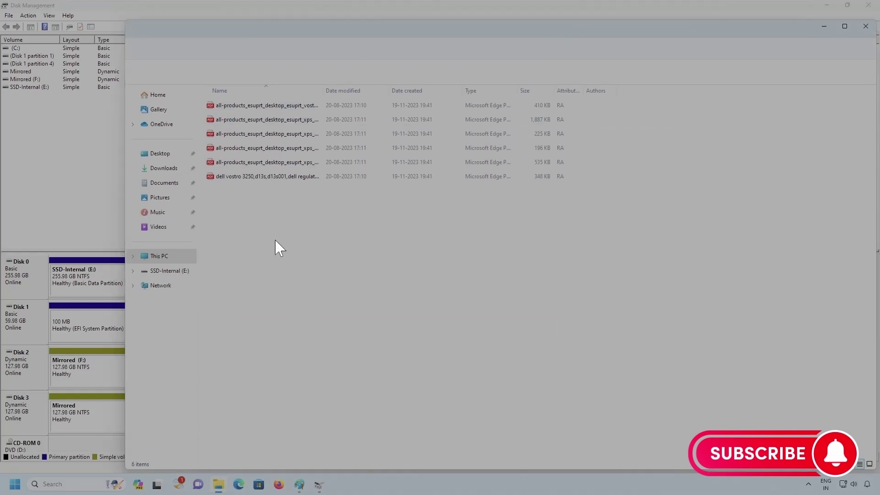
pyautogui.click(167, 257)
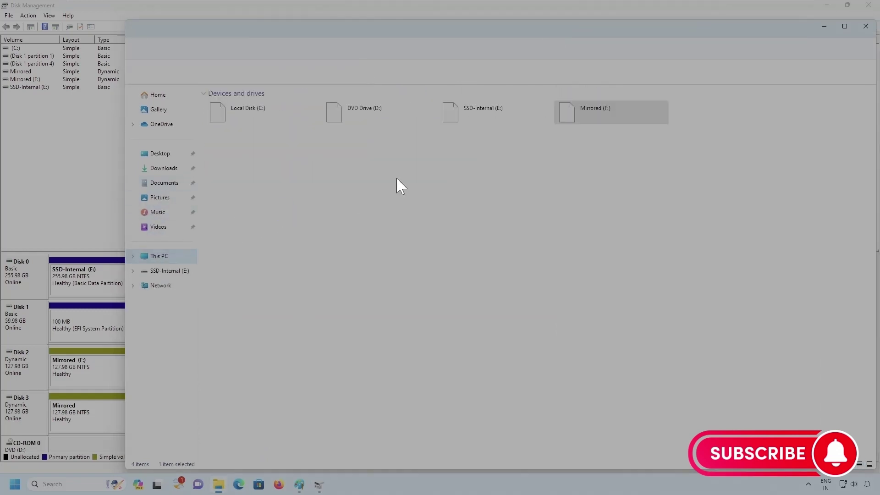
pyautogui.doubleClick(572, 120)
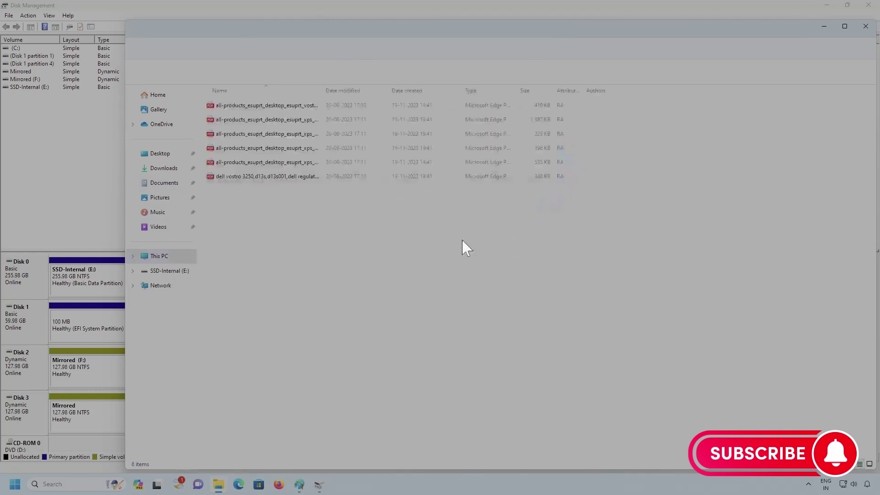